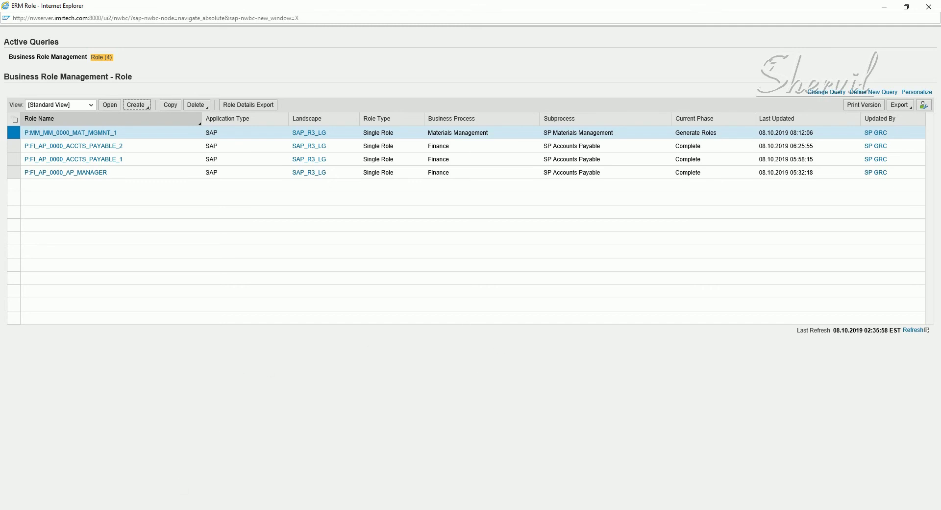
Step: Cancel the Define Methodology Process view and scroll the IMG tree up to Access Control
mouse_move(157, 507)
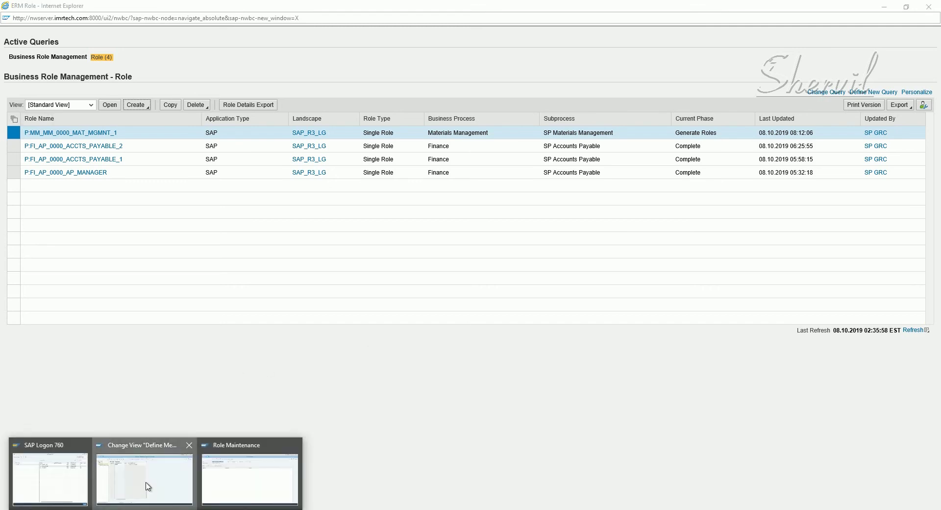
click(146, 483)
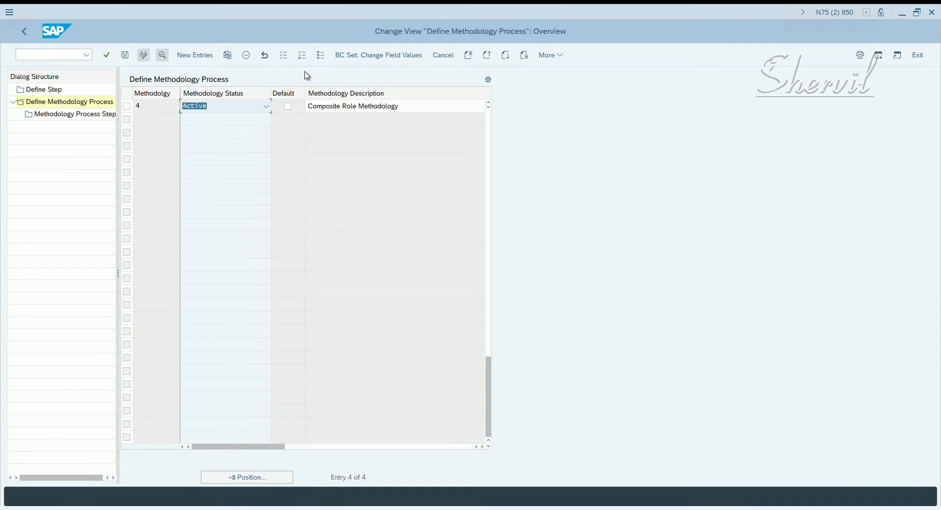
click(447, 55)
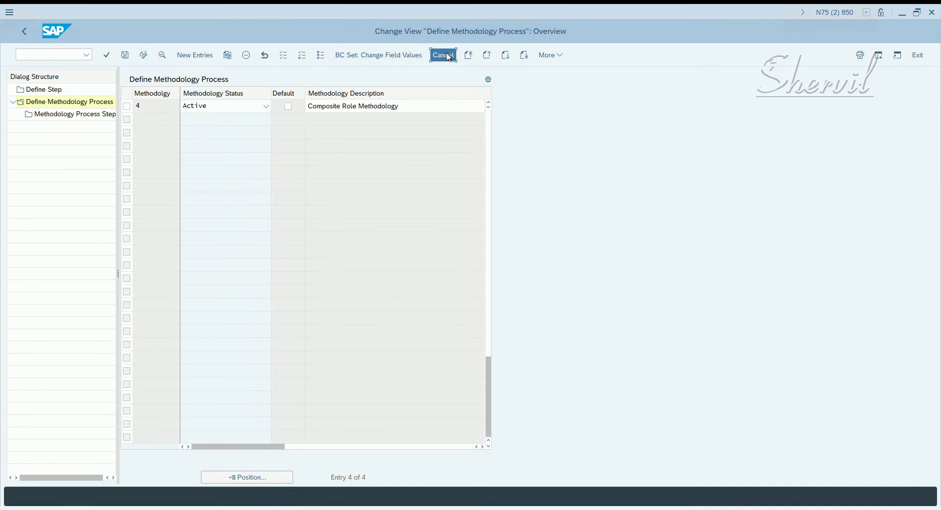
scroll(172, 196, up, 2)
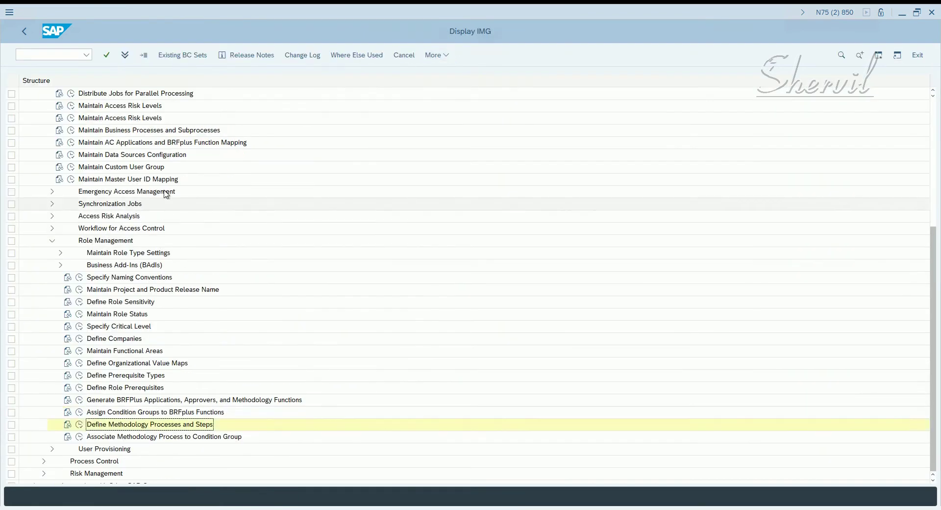
scroll(147, 196, up, 3)
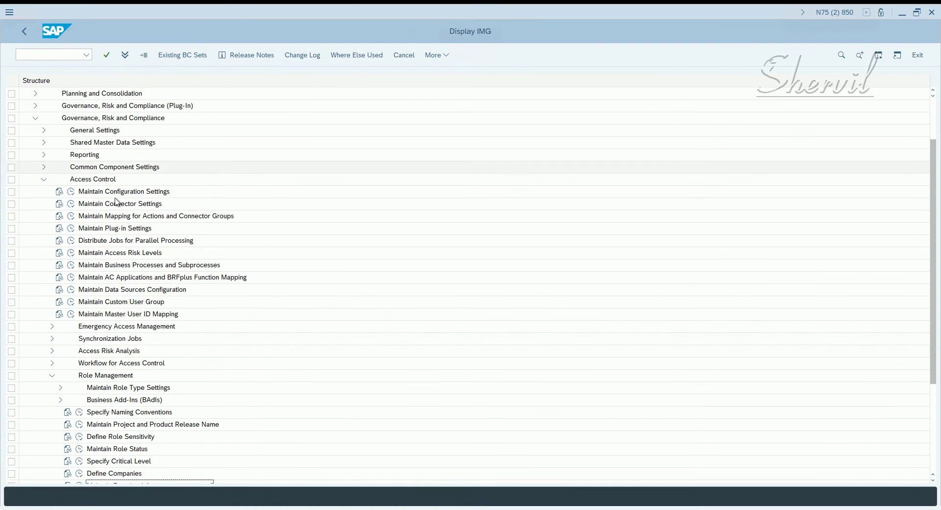
Step: Open the Access Control configuration settings and scroll down to the Role Management parameters
click(72, 192)
scroll(308, 240, down, 6)
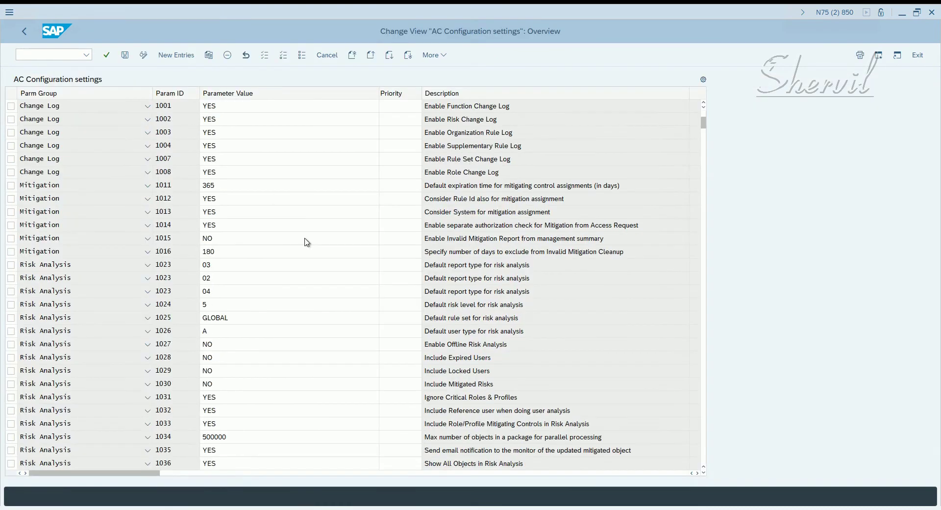
scroll(294, 241, down, 5)
scroll(290, 243, down, 1)
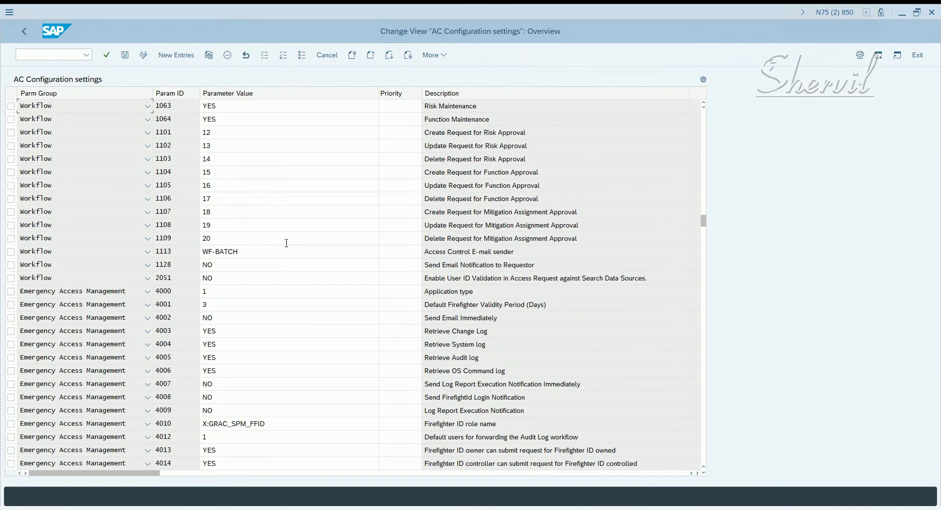
scroll(287, 246, down, 4)
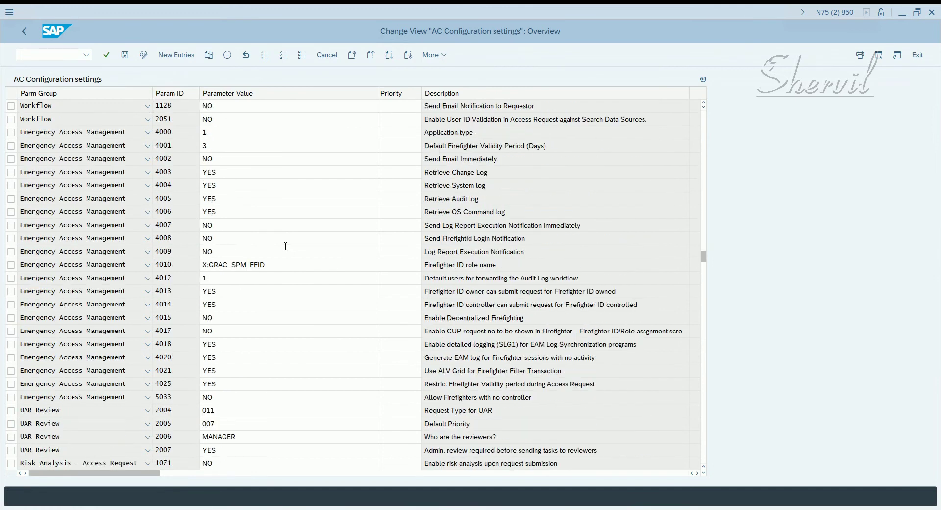
scroll(285, 246, down, 1)
scroll(285, 251, down, 2)
scroll(284, 251, down, 2)
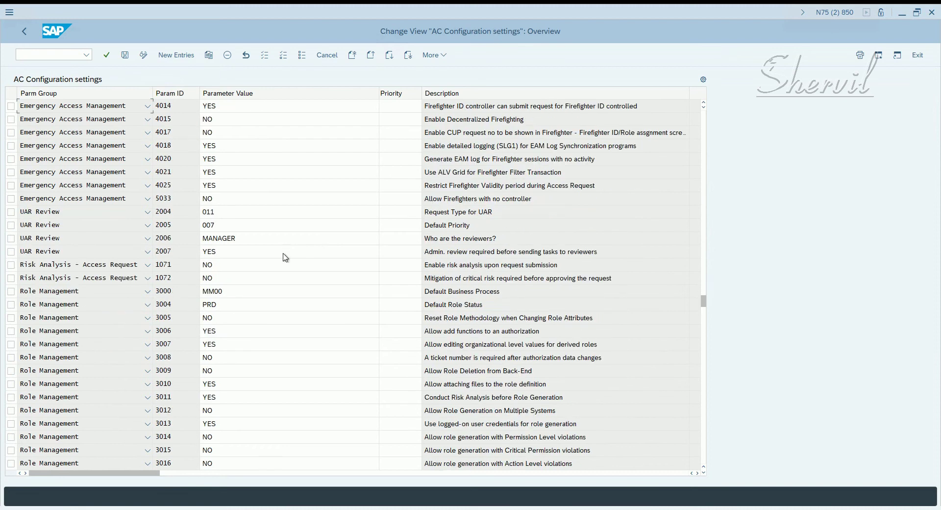
scroll(286, 257, down, 2)
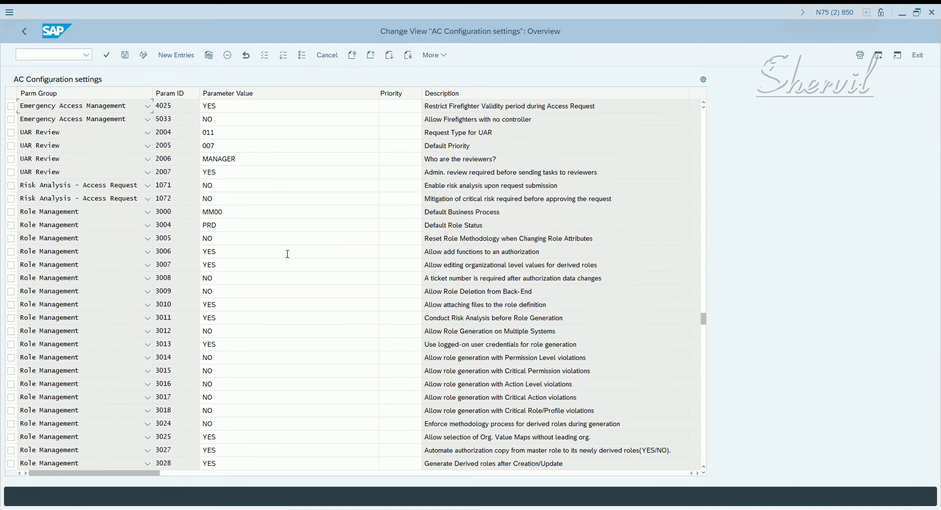
scroll(280, 255, down, 1)
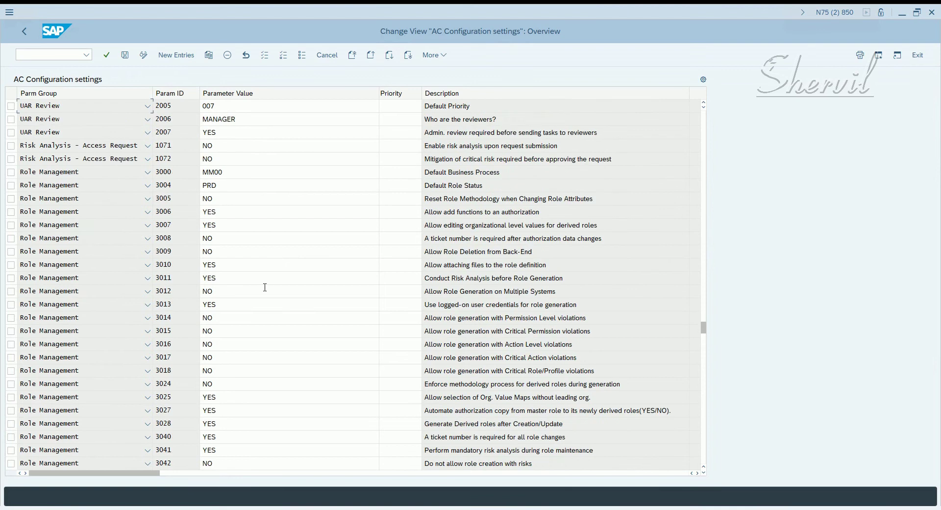
Step: Change parameters 3014 through 3018 from NO to YES and save to a customizing request
double_click(197, 317)
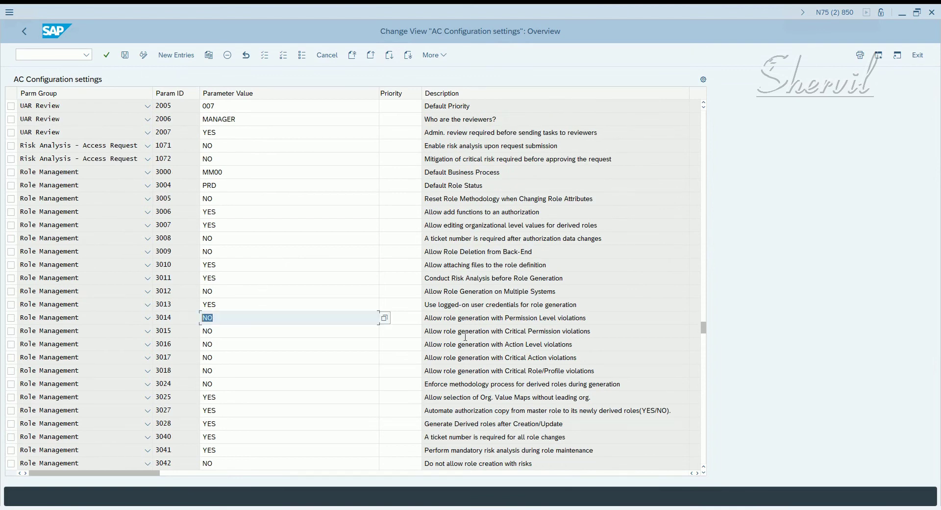
text(YES)
click(261, 330)
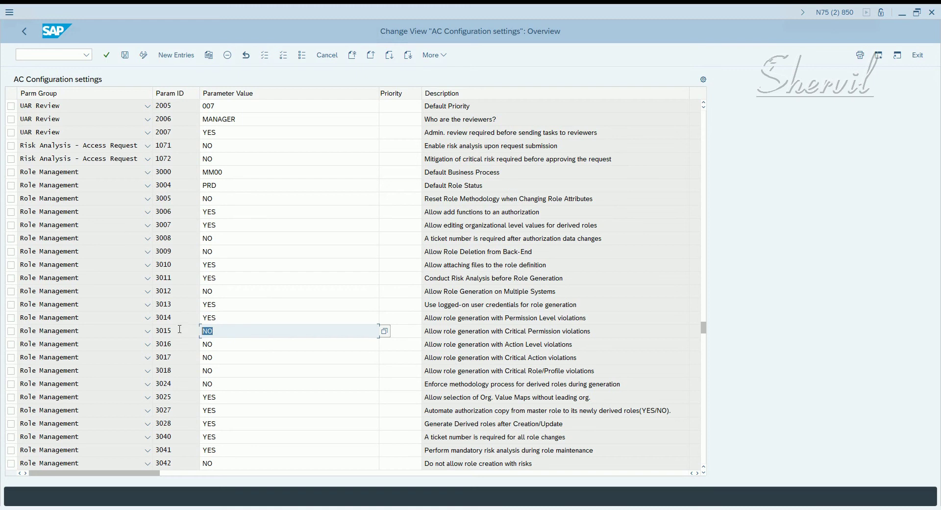
text(YES)
key(Down)
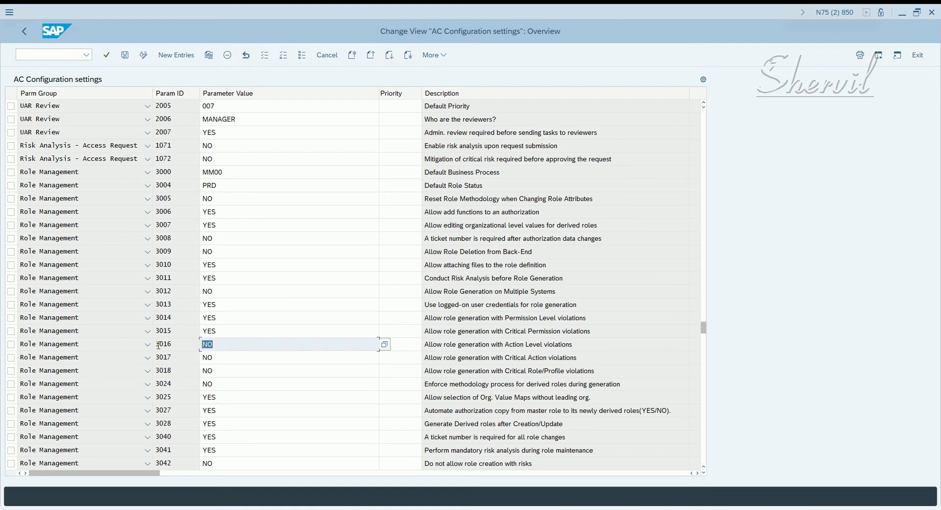
text(YES)
key(Down)
text(YE)
key(Down)
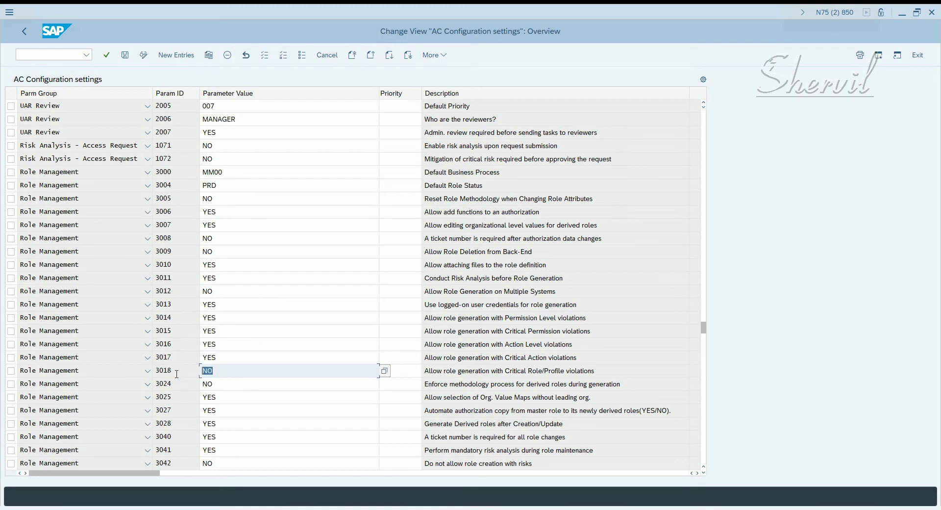
text(YES)
double_click(295, 368)
click(125, 55)
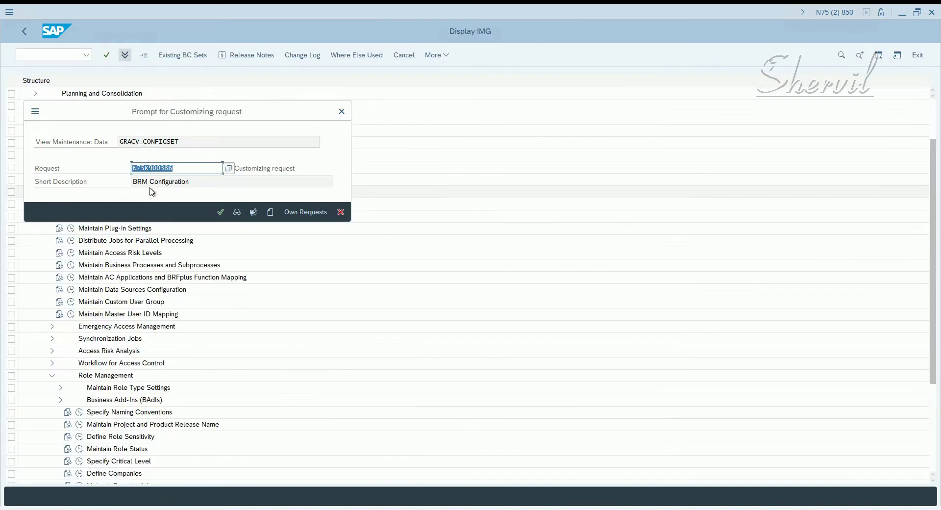
click(219, 212)
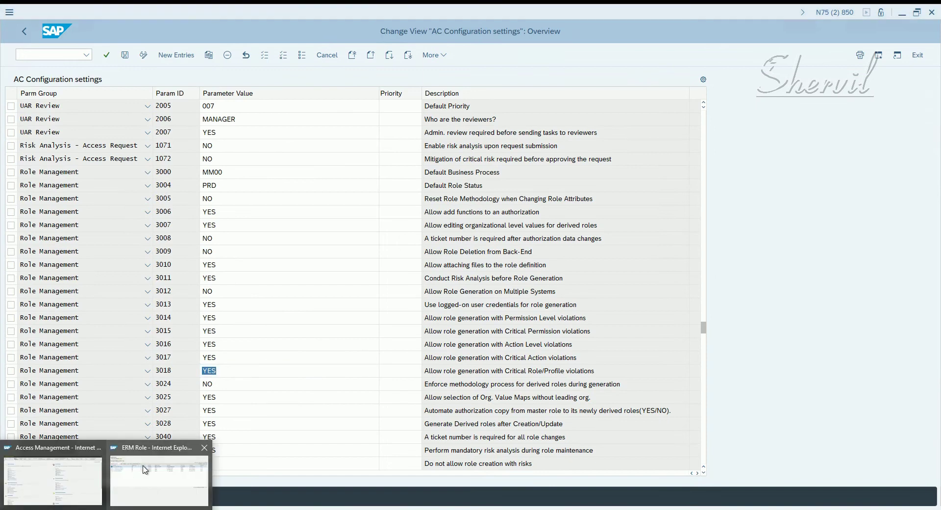
Step: Close the ERM Role browser window and go back three screens to SAP Easy Access
click(162, 473)
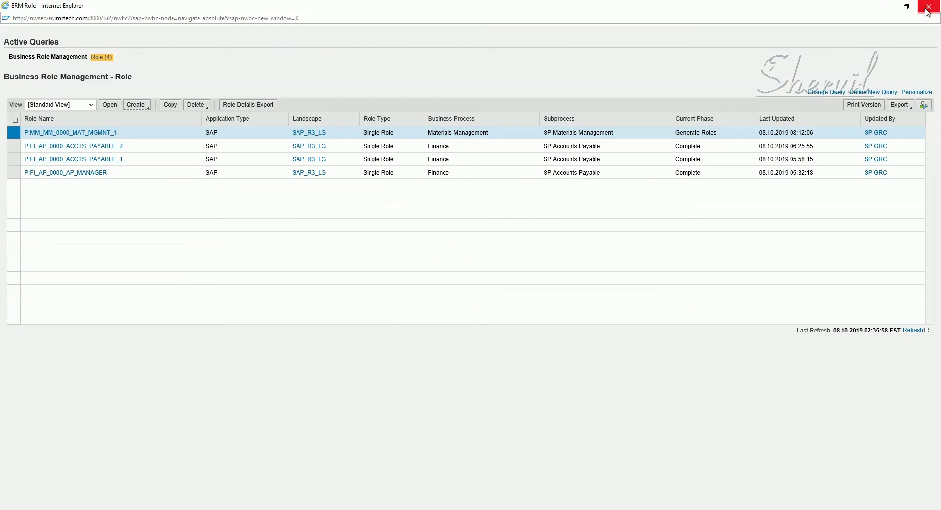
click(928, 9)
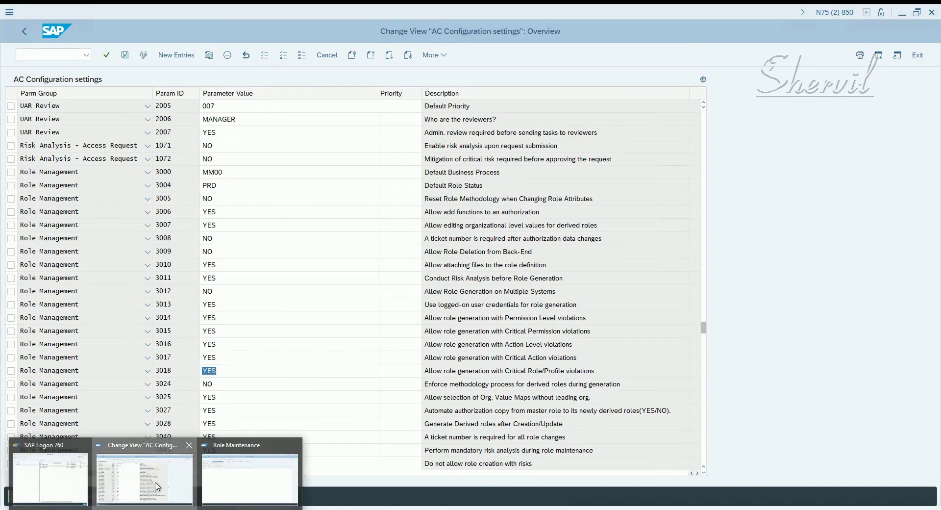
click(27, 37)
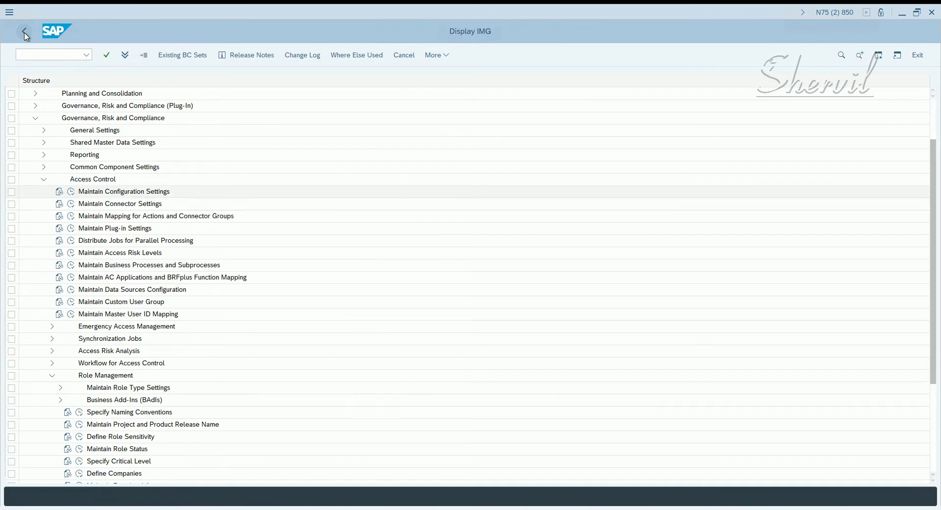
click(27, 36)
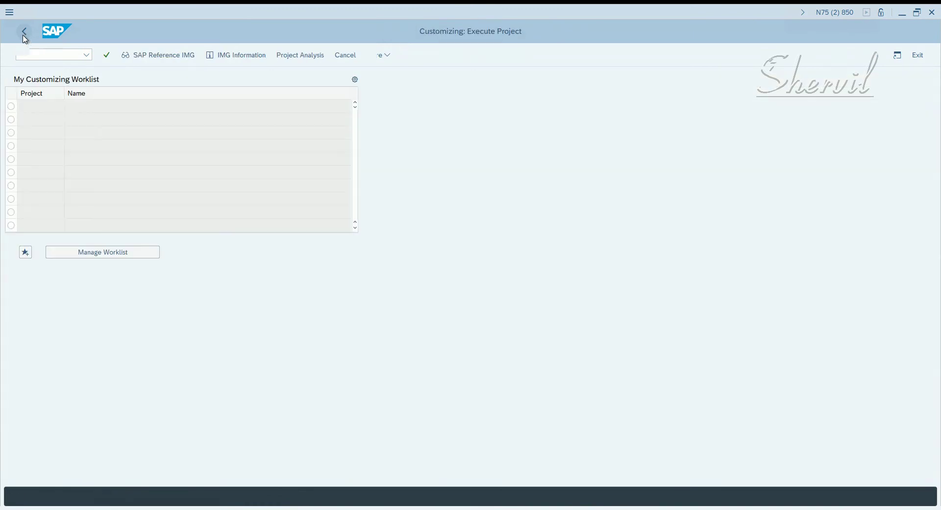
click(27, 37)
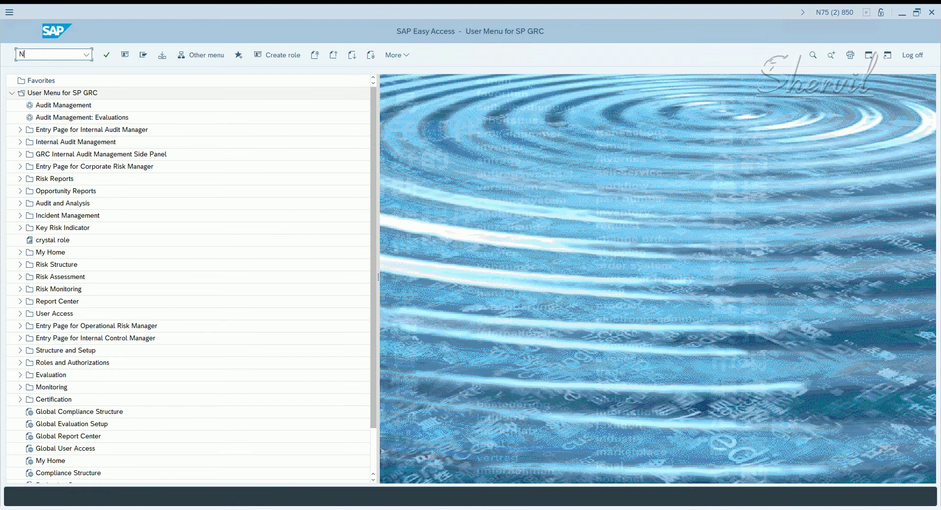
Step: Launch NWBC and open Access Management's Role Maintenance in a maximized ERM Role window, showing create options
key(Return)
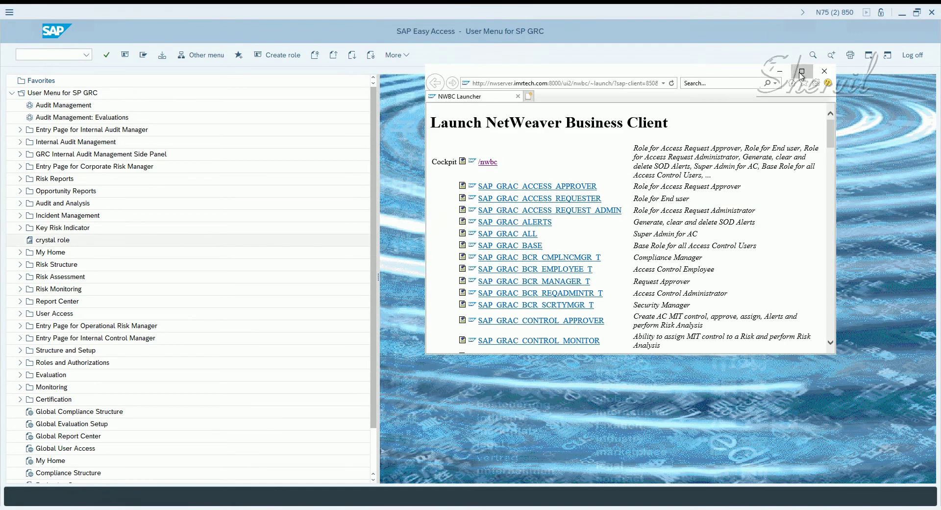
click(802, 72)
click(61, 86)
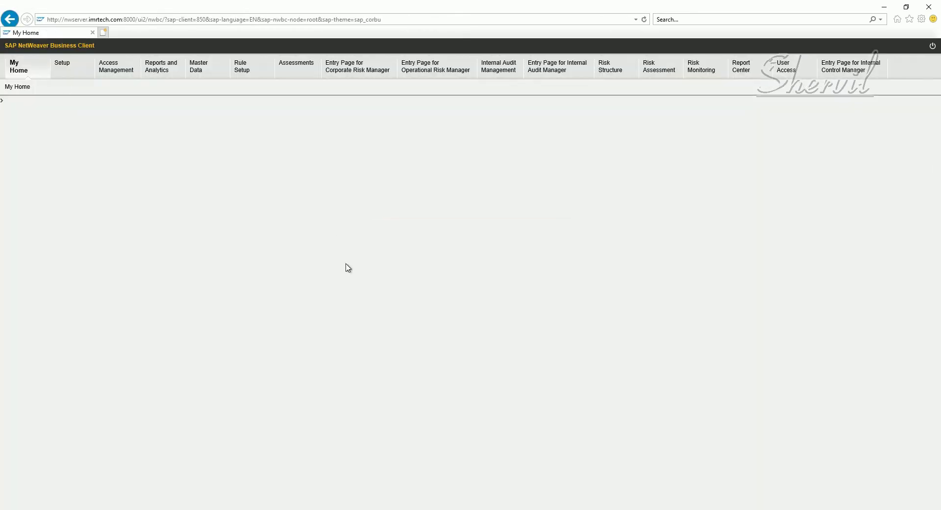
click(123, 73)
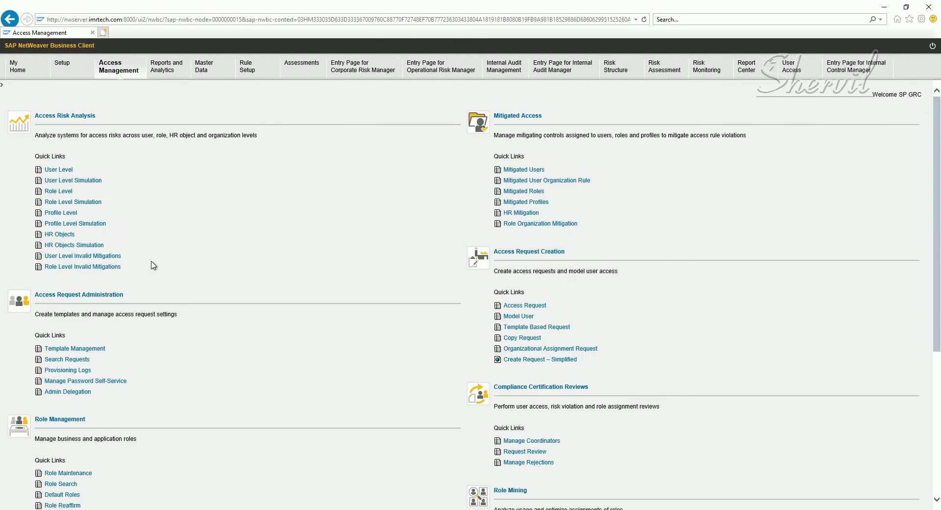
scroll(119, 343, down, 4)
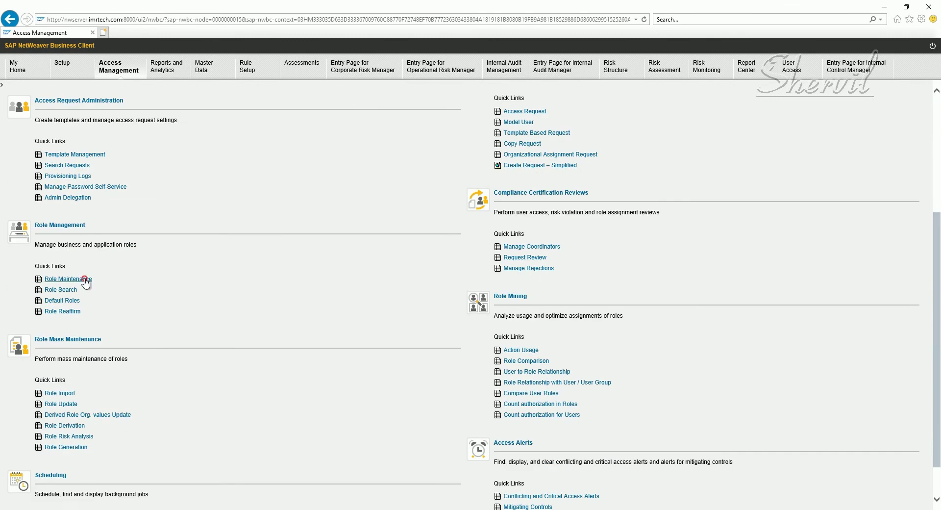
click(85, 280)
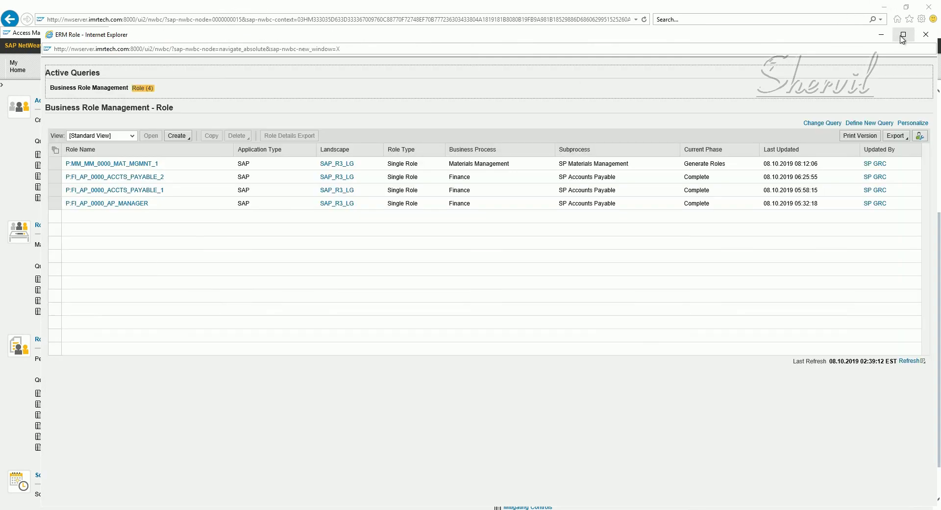
click(902, 35)
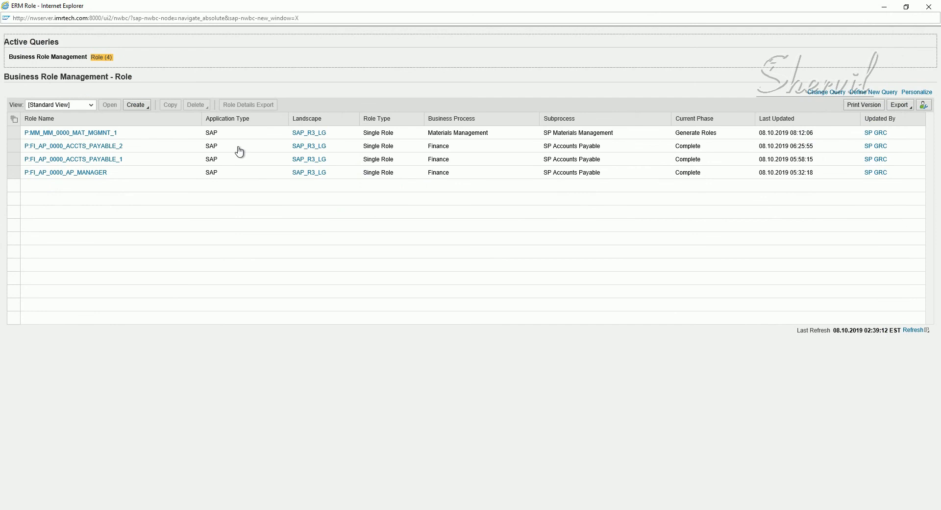
click(147, 107)
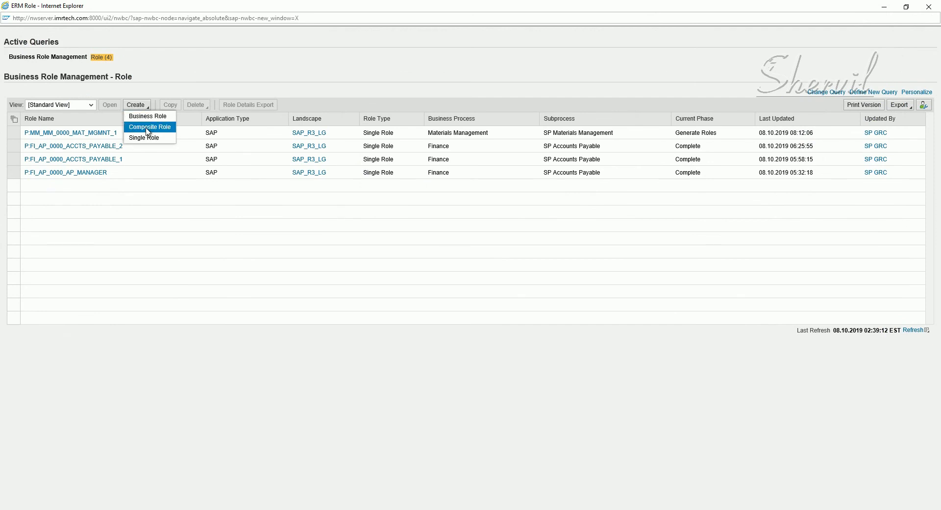
Step: Start a new composite role under ticket 9999 with the remark 'Testing Composite Roles'
click(147, 129)
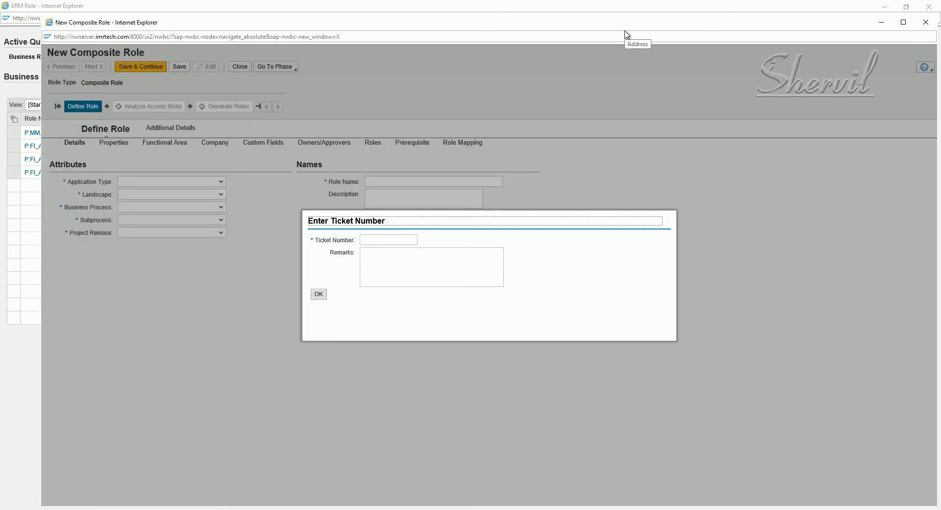
click(396, 241)
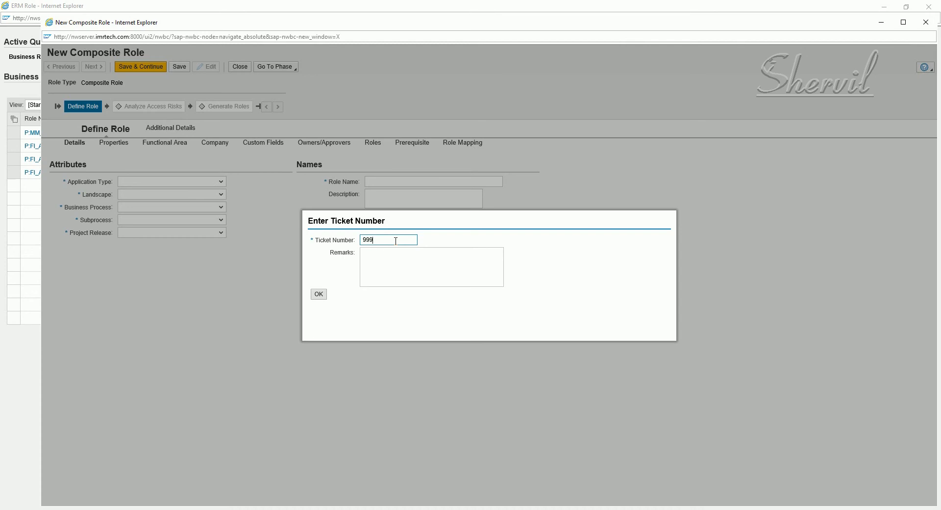
text(999)
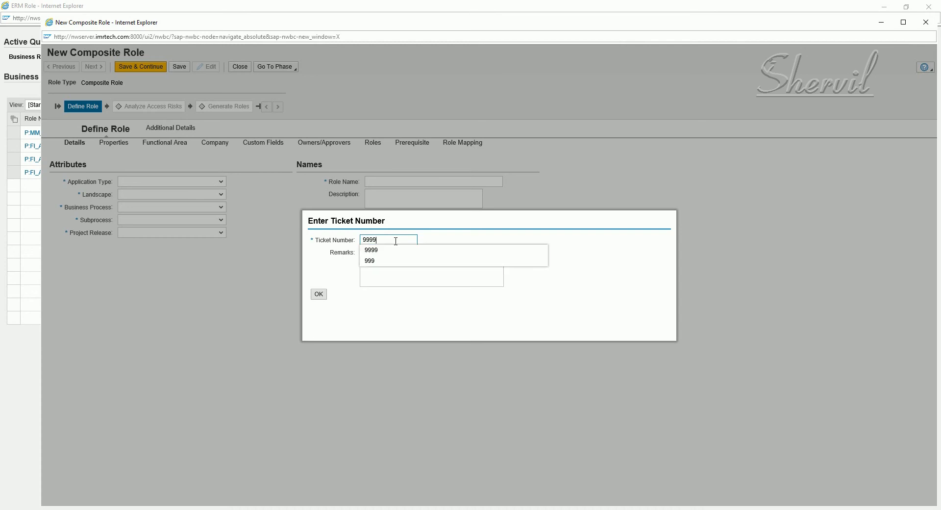
key(Tab)
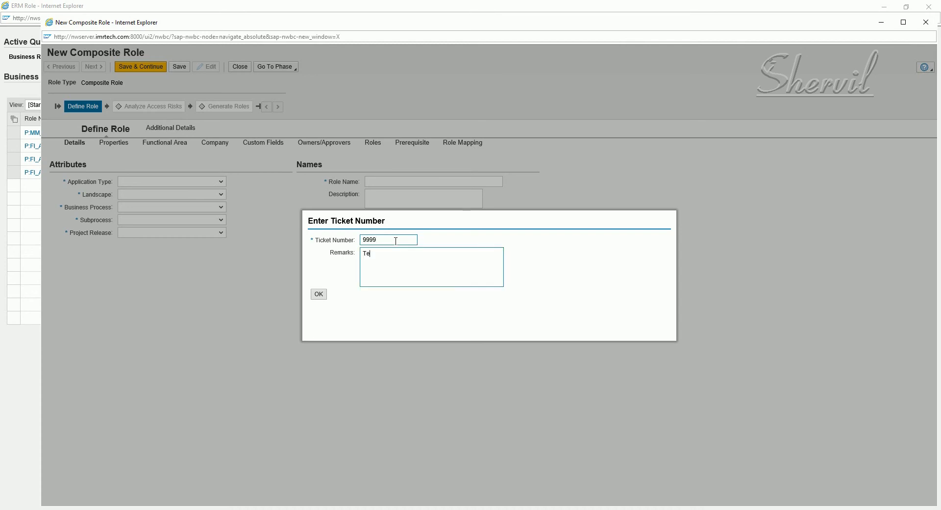
text(Testing Composite Roles)
click(319, 294)
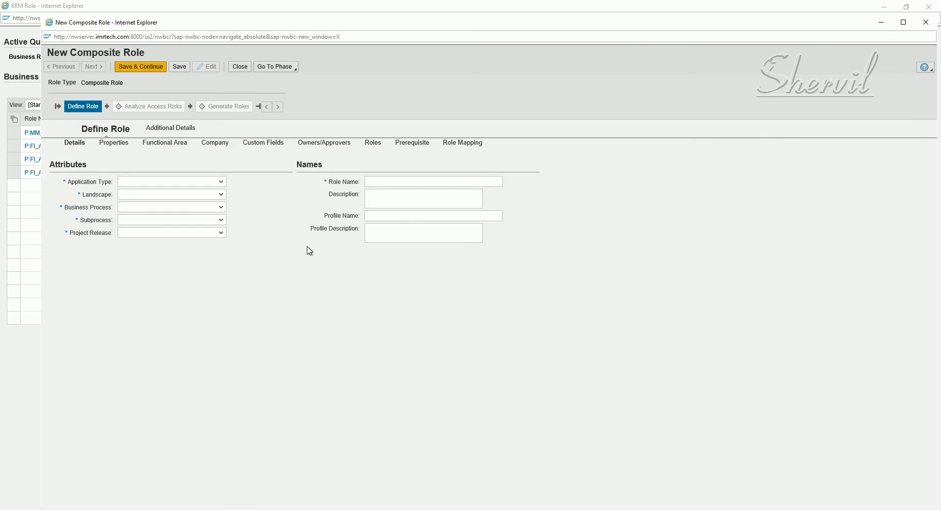
Step: Maximize the New Composite Role window to full screen
click(904, 22)
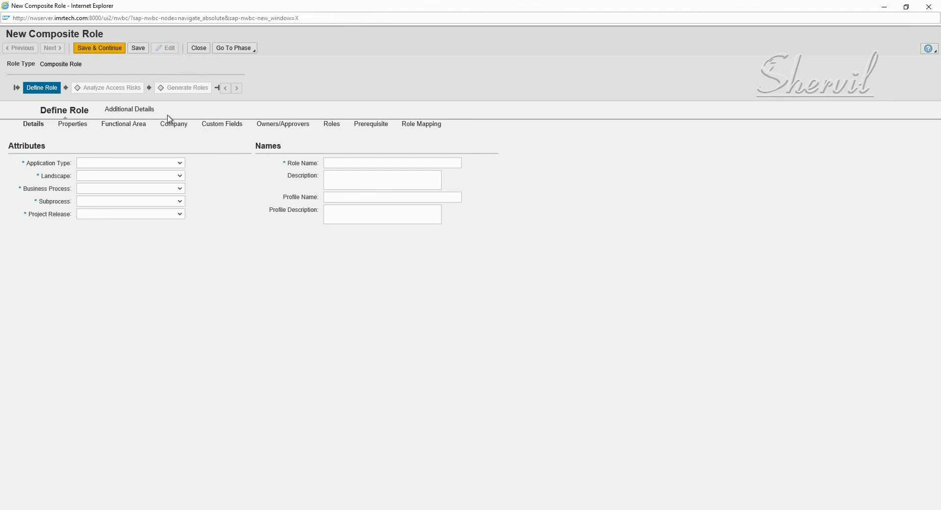
Step: Set attributes to SAP, SAP R3, Finance, SP Accounts Payable and Project SP
click(179, 163)
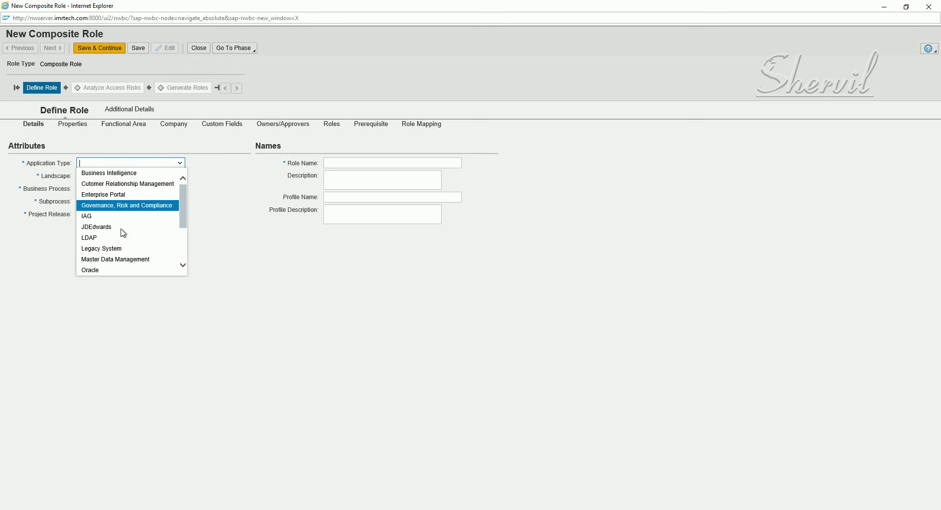
scroll(118, 233, down, 2)
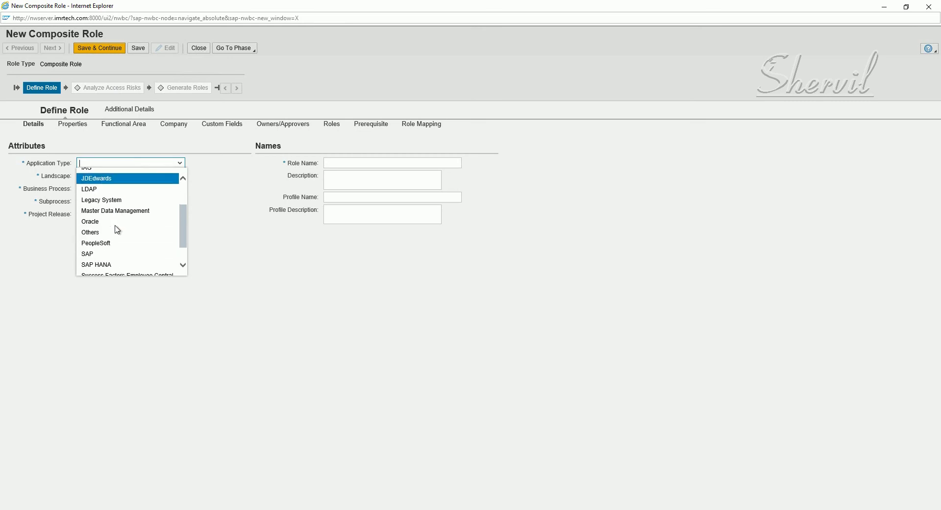
click(97, 254)
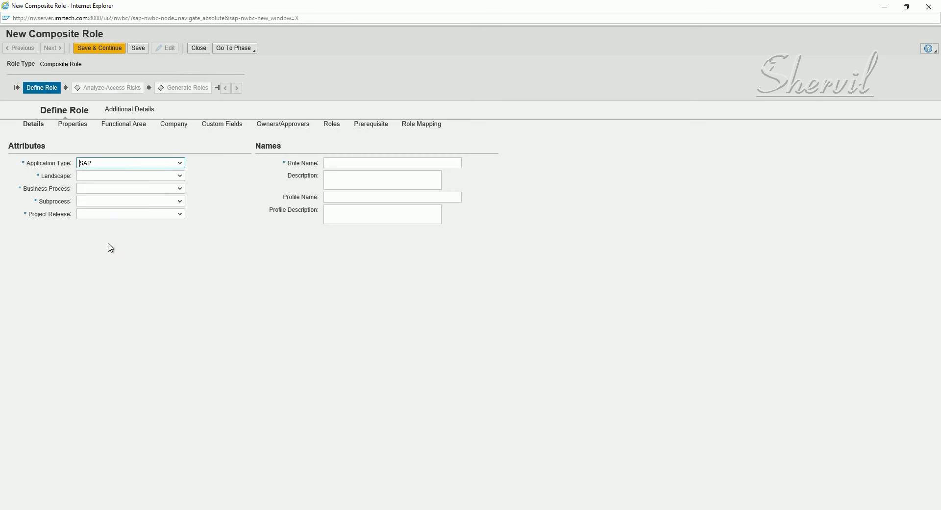
click(180, 177)
click(135, 189)
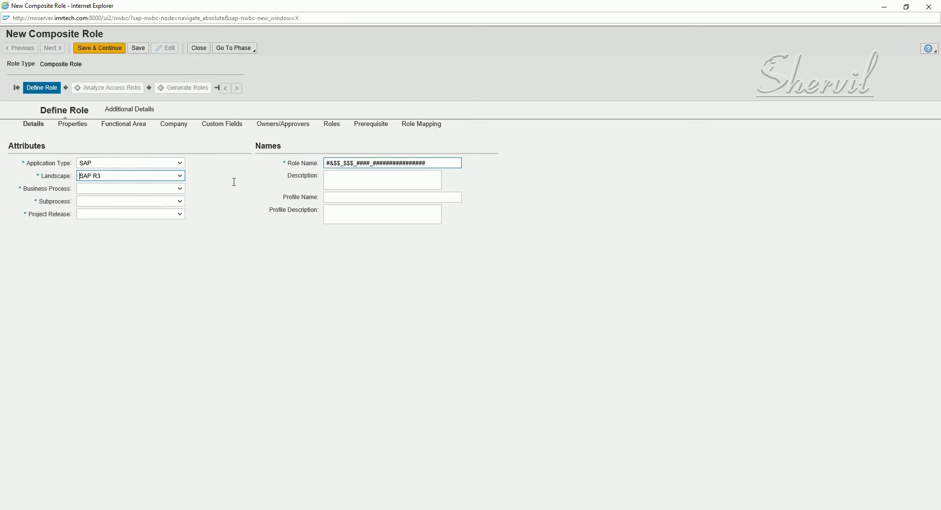
click(179, 189)
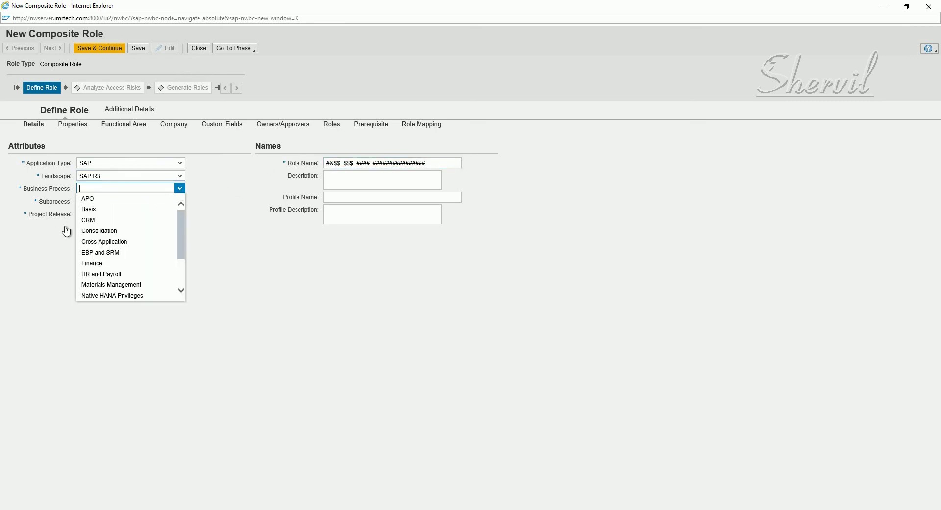
scroll(95, 241, down, 1)
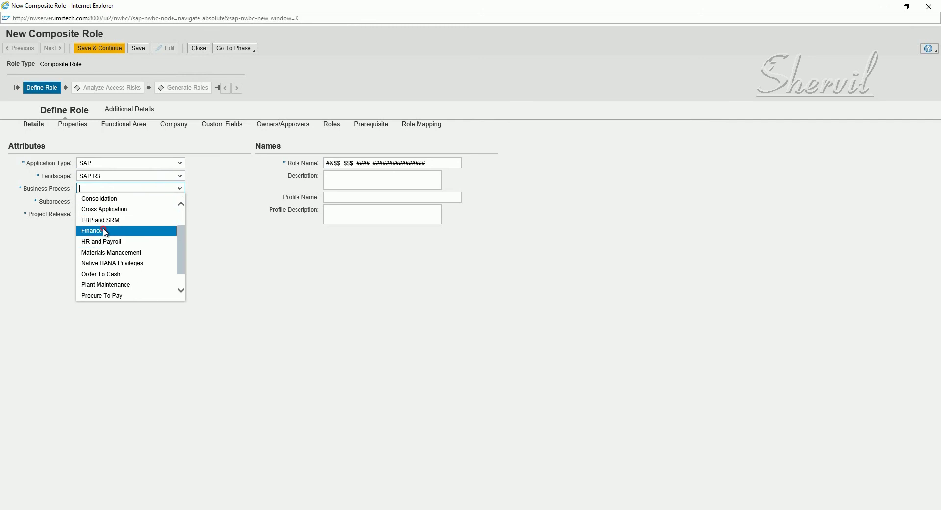
click(104, 230)
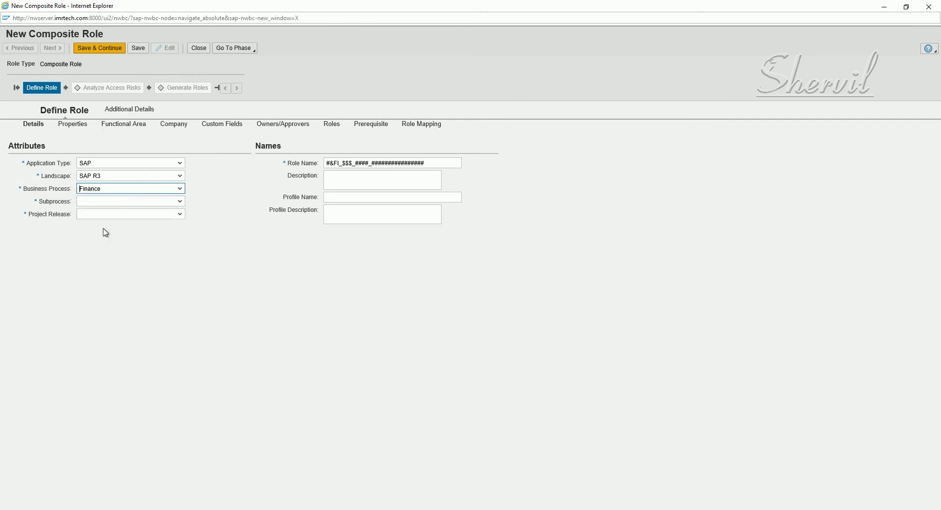
click(180, 202)
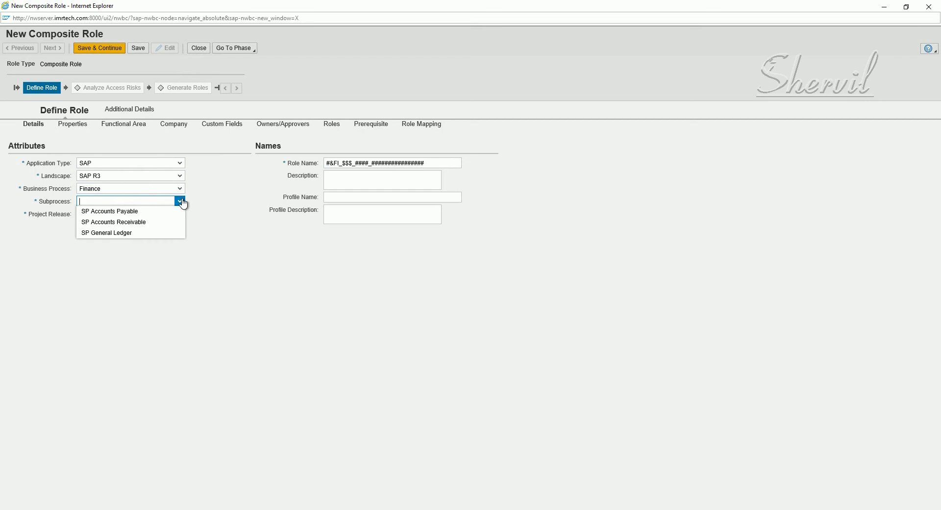
click(136, 215)
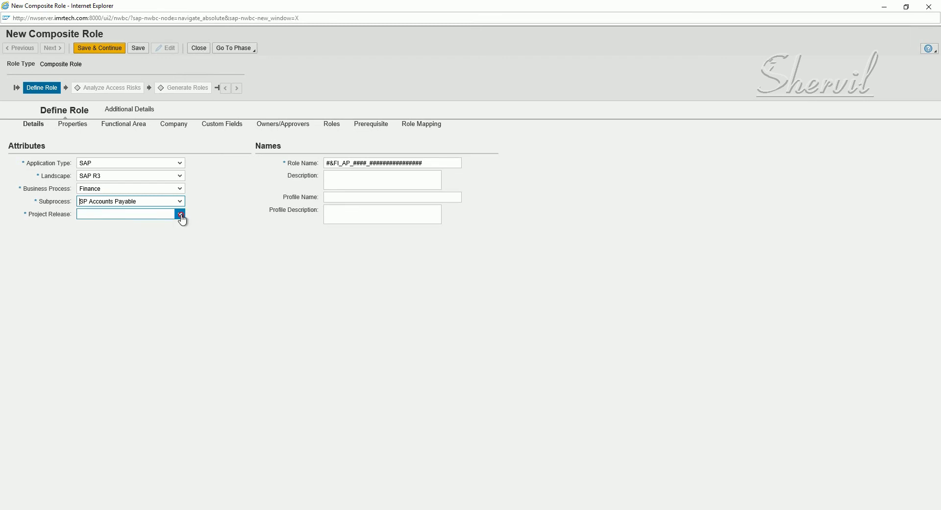
click(180, 217)
click(151, 226)
Step: Select the leading #& placeholder in the templated FI_AP role name
click(327, 164)
drag(327, 164, 330, 164)
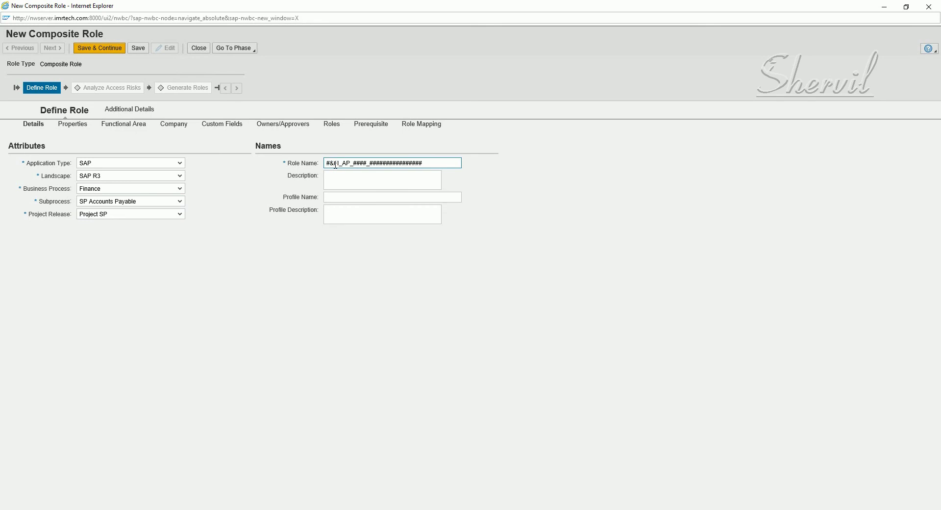
click(348, 198)
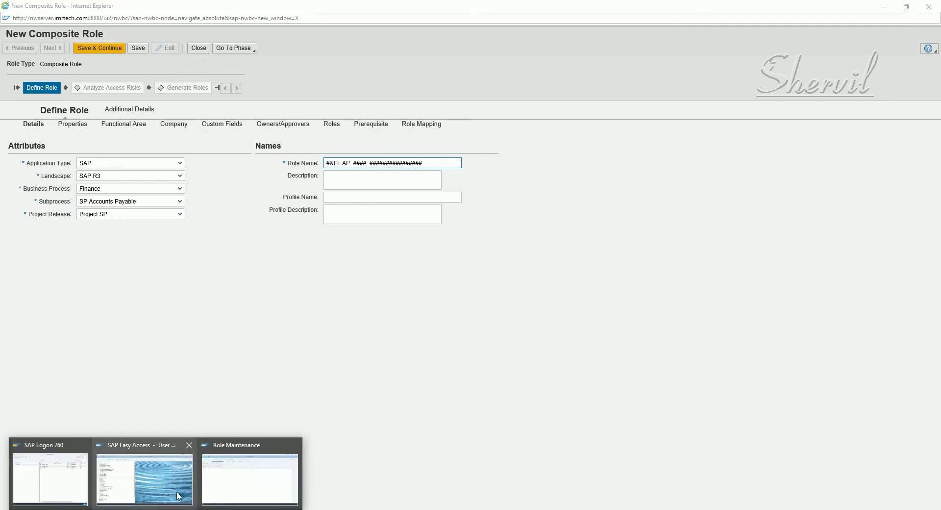
Step: Run SPRO and expand the Reference IMG to GRC > Access Control > Role Management
click(145, 493)
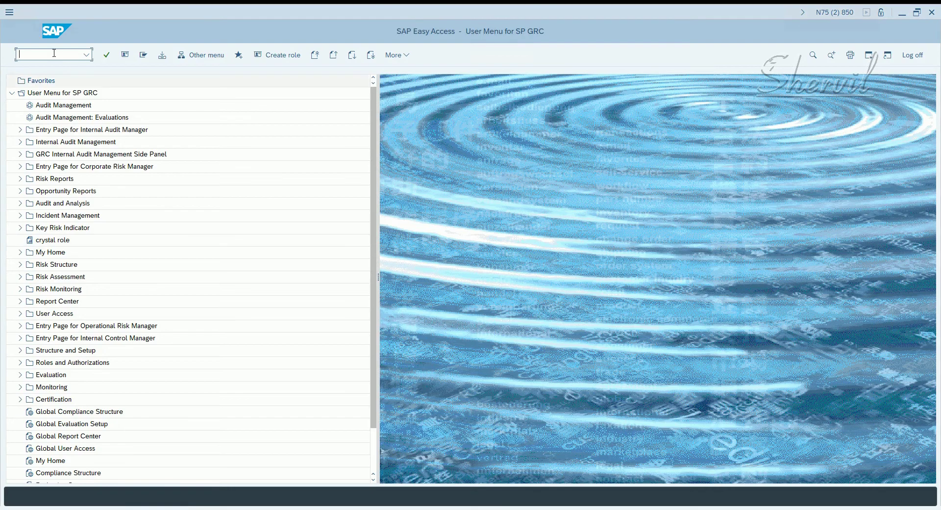
text(spro)
key(Return)
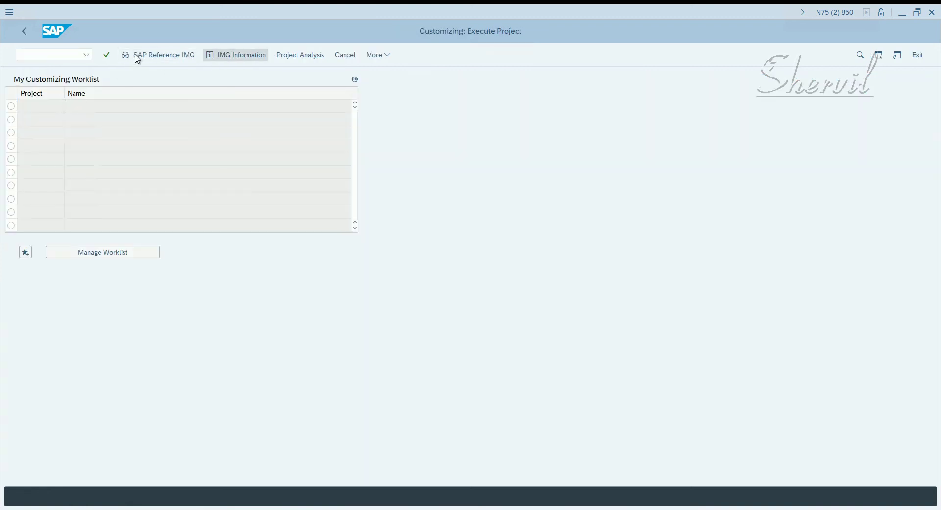
click(153, 55)
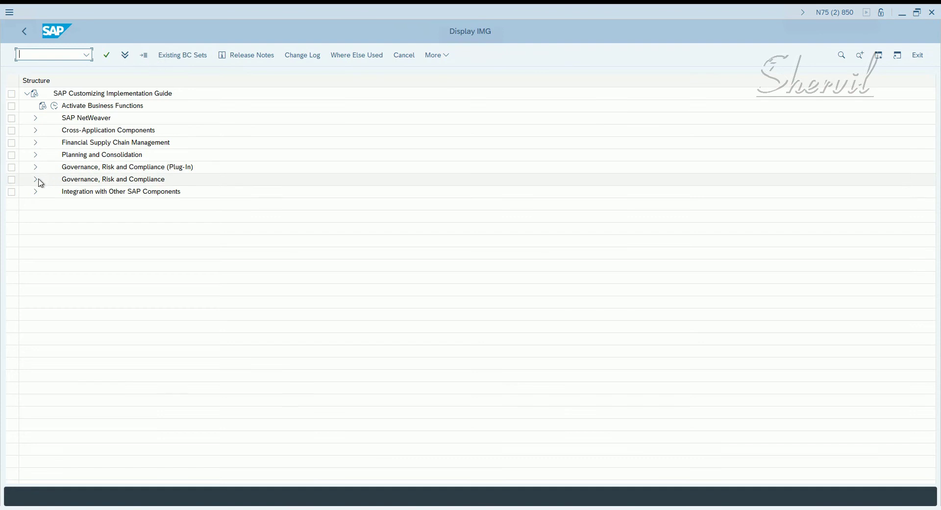
click(35, 183)
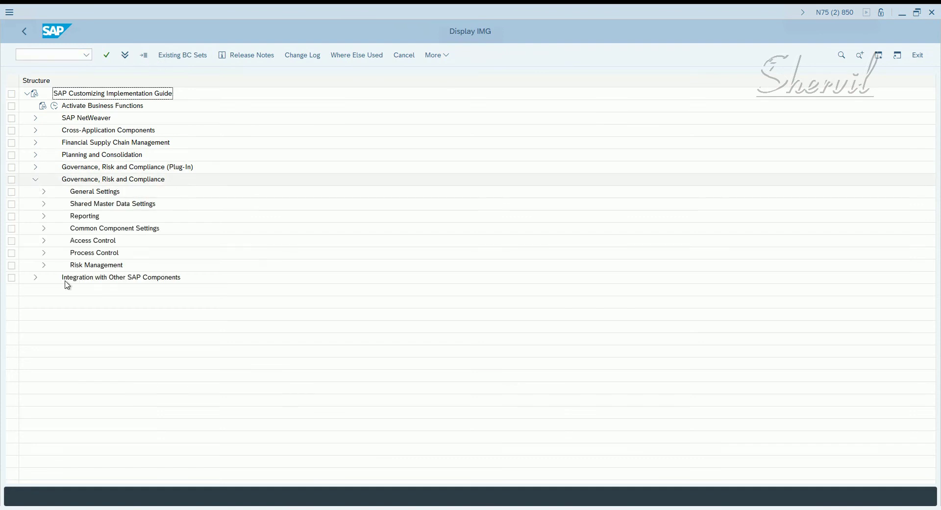
click(44, 265)
click(44, 265)
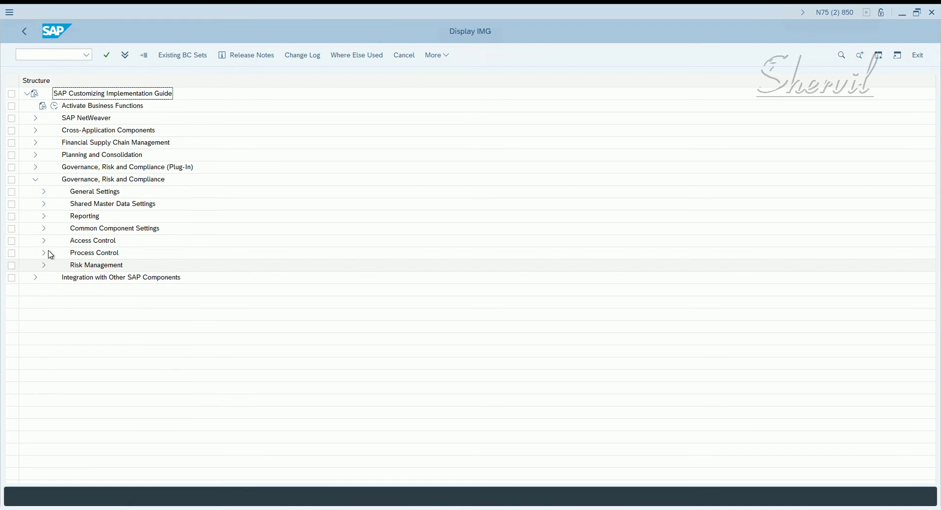
click(43, 241)
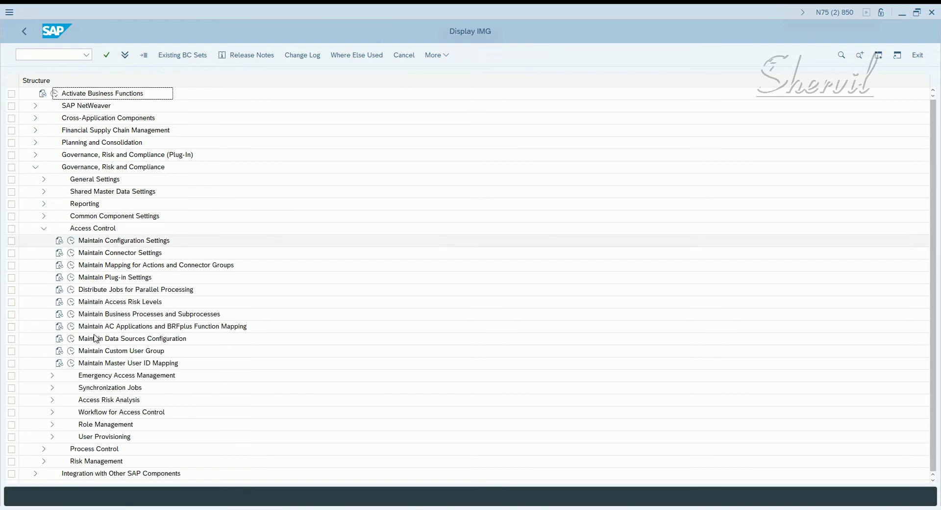
click(52, 424)
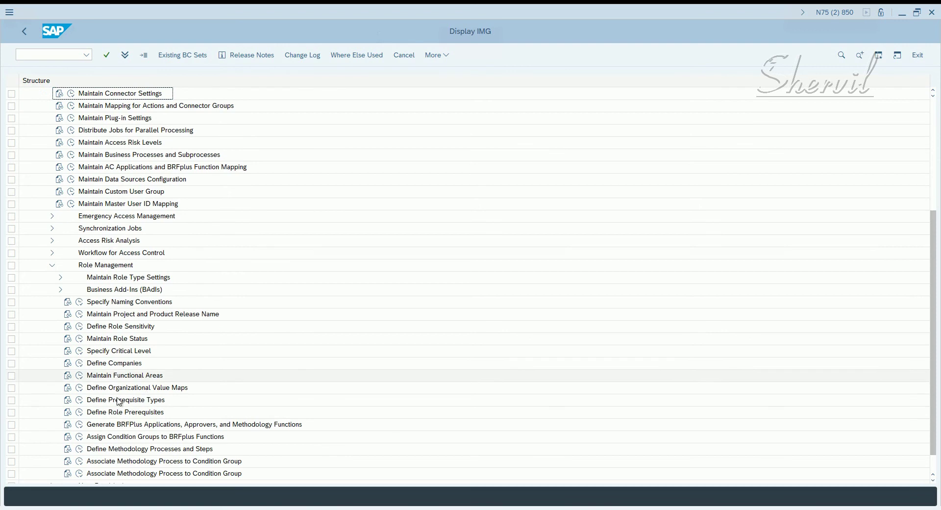
scroll(110, 412, down, 1)
Step: Review Methodology For Single Role's process steps in Define Methodology Processes and Steps, then return to the tree
click(142, 416)
click(79, 412)
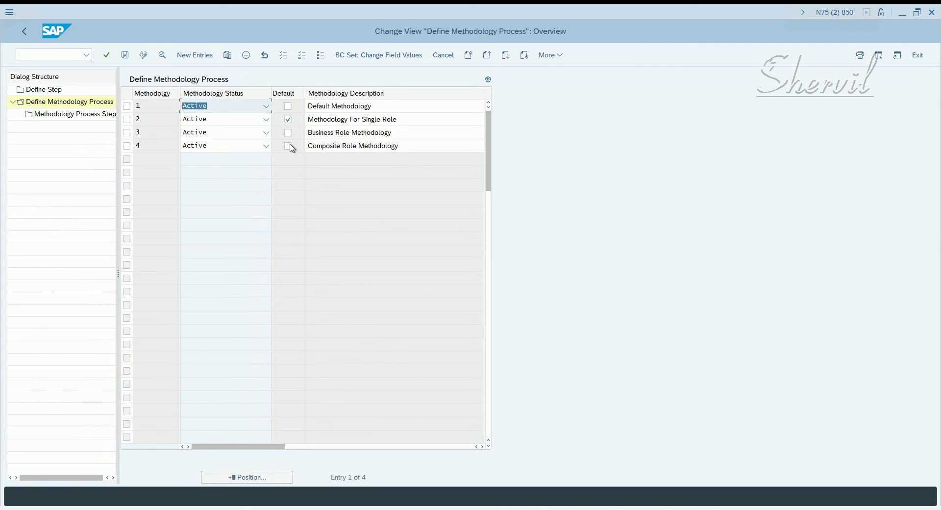
double_click(358, 122)
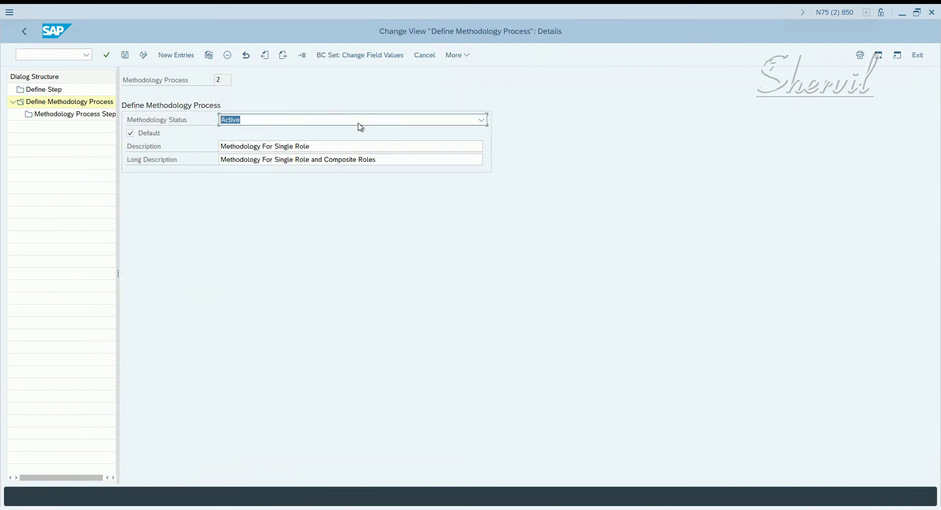
double_click(92, 116)
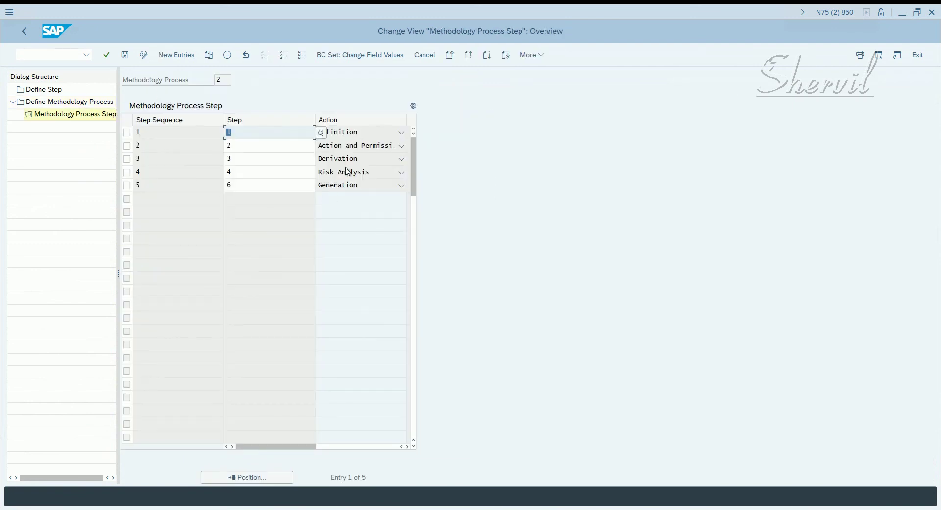
click(23, 32)
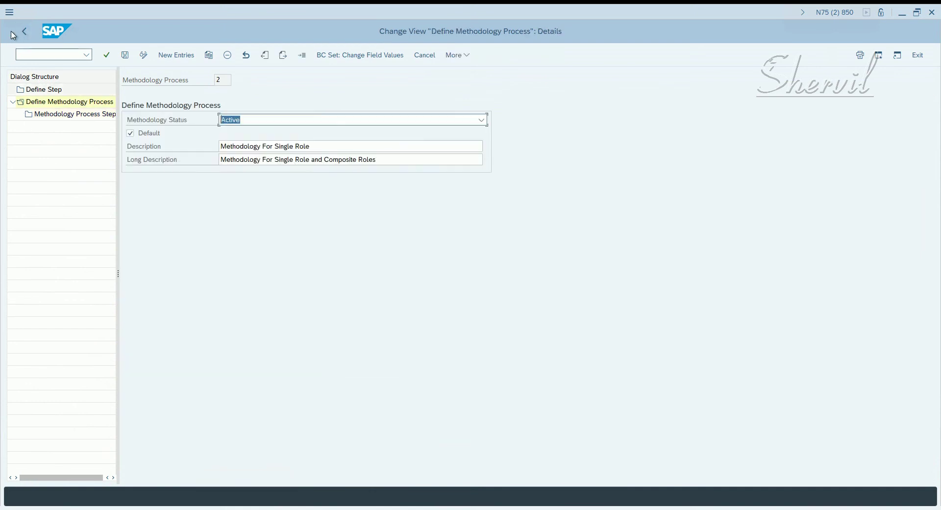
click(22, 35)
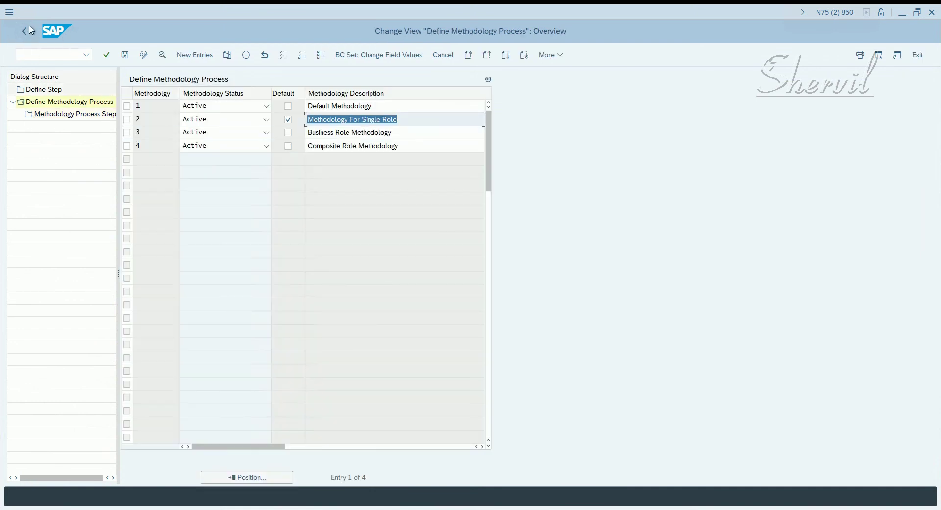
click(25, 32)
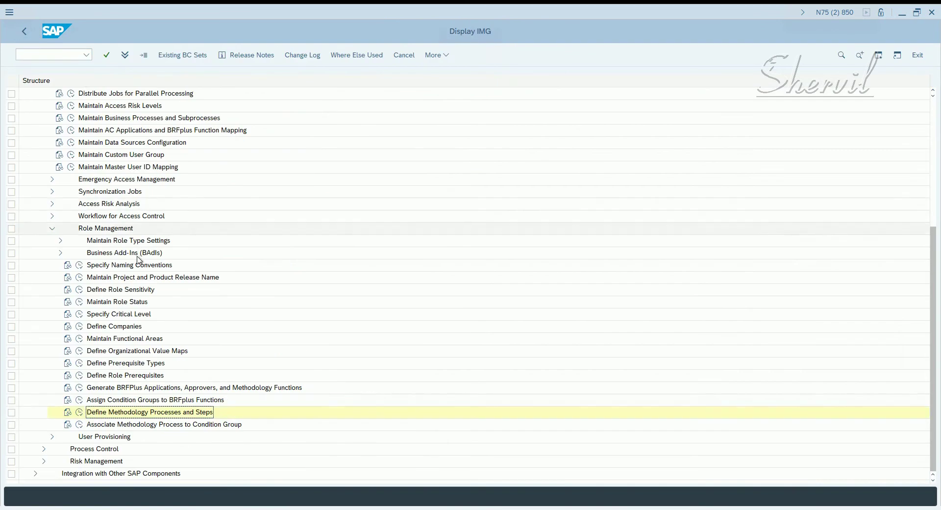
Step: Review the Composite Role naming convention positions under Specify Naming Conventions
click(79, 265)
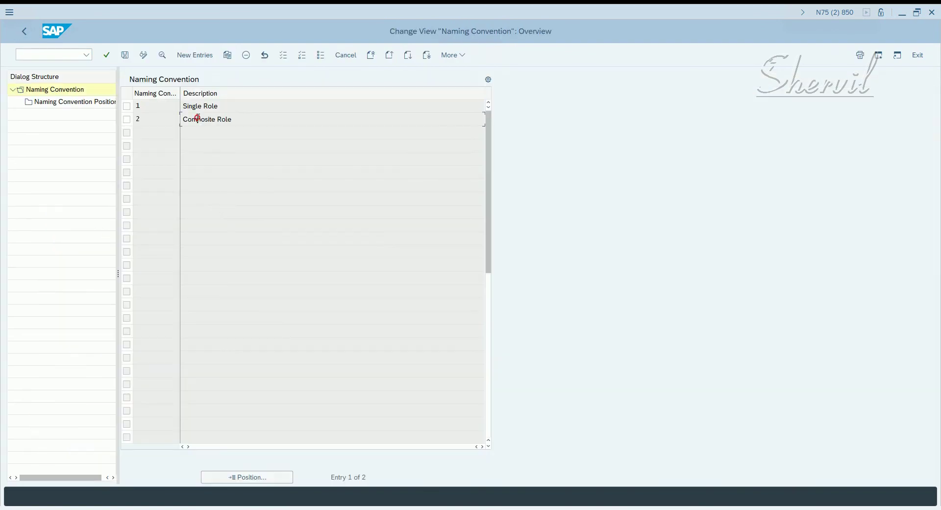
double_click(199, 121)
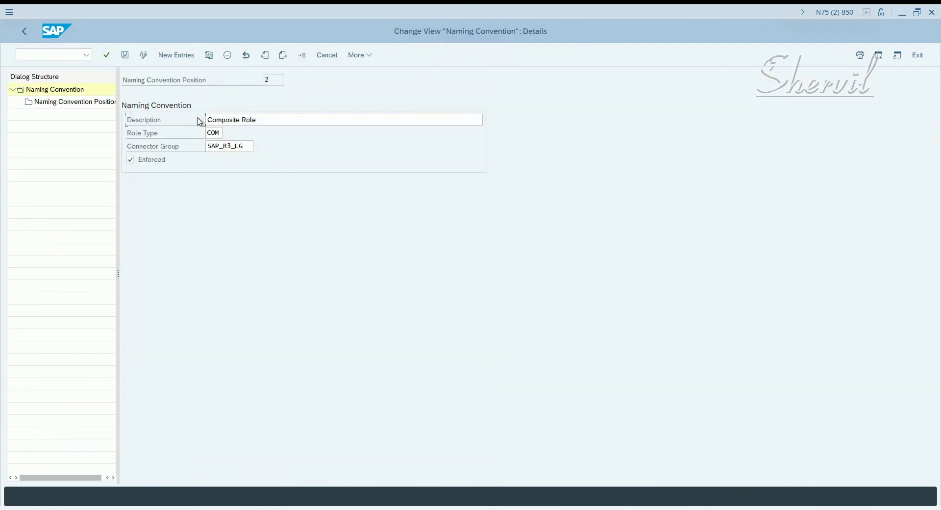
double_click(90, 103)
click(321, 158)
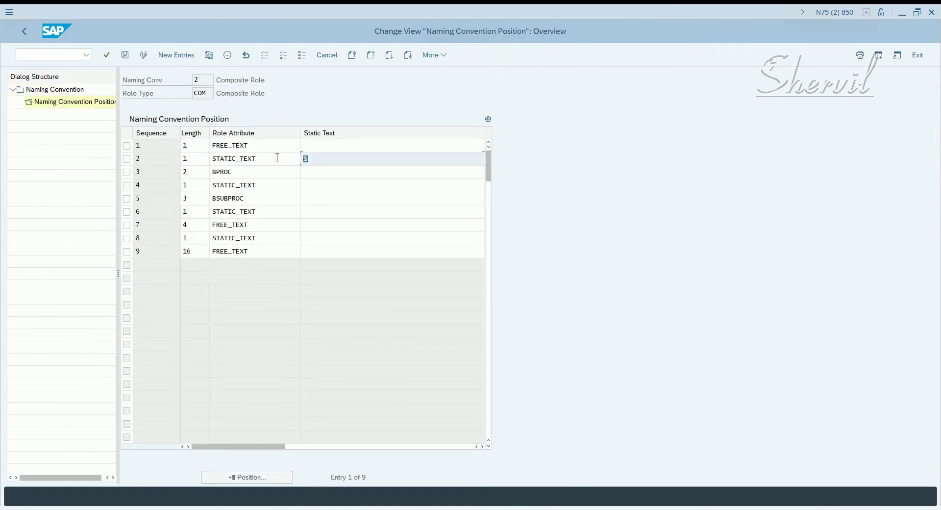
click(23, 31)
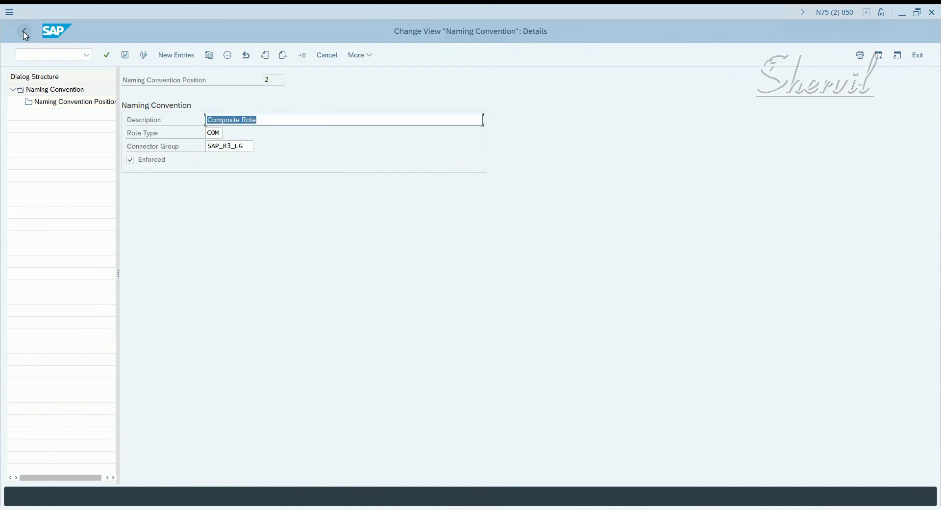
click(24, 31)
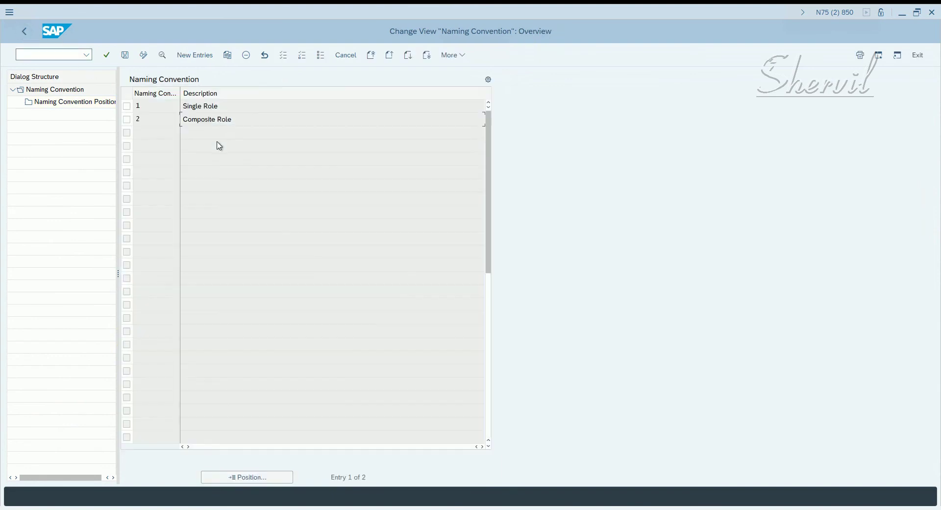
Step: Review the Single Role naming convention positions, then return to the IMG tree
double_click(201, 108)
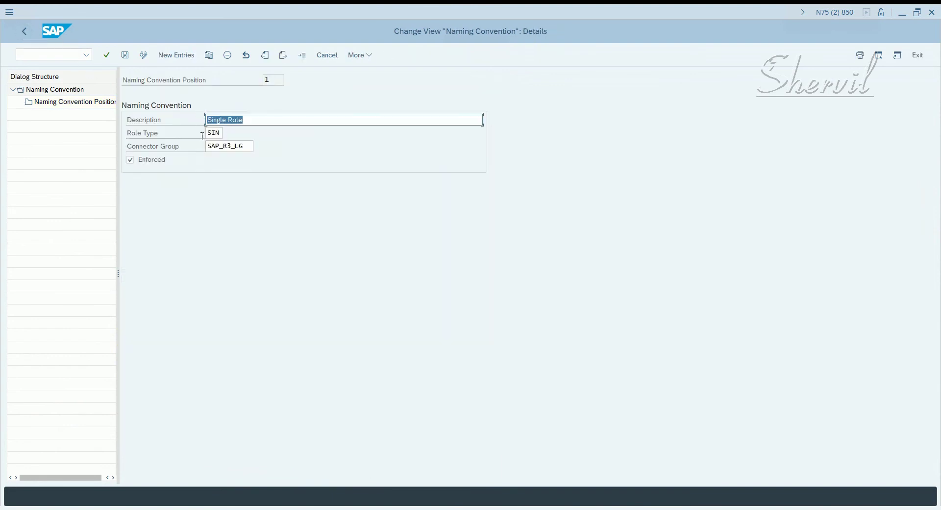
click(72, 103)
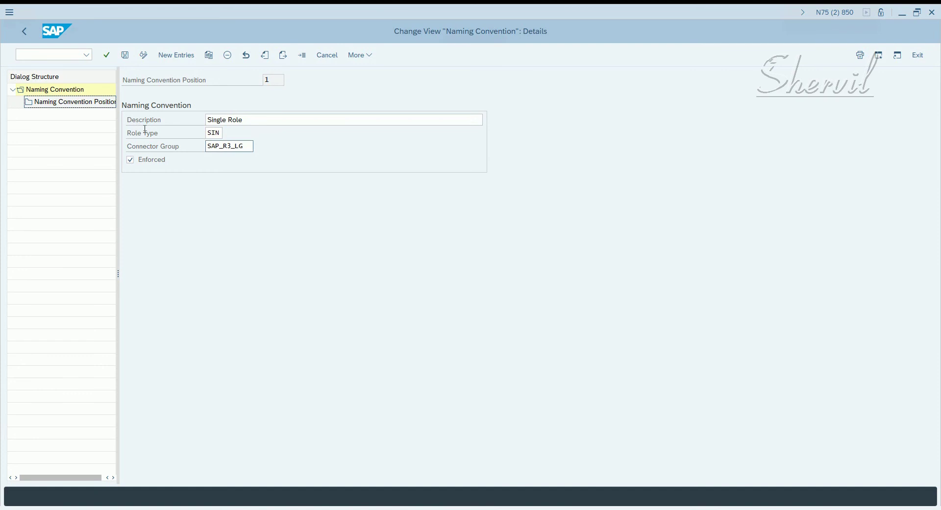
double_click(86, 107)
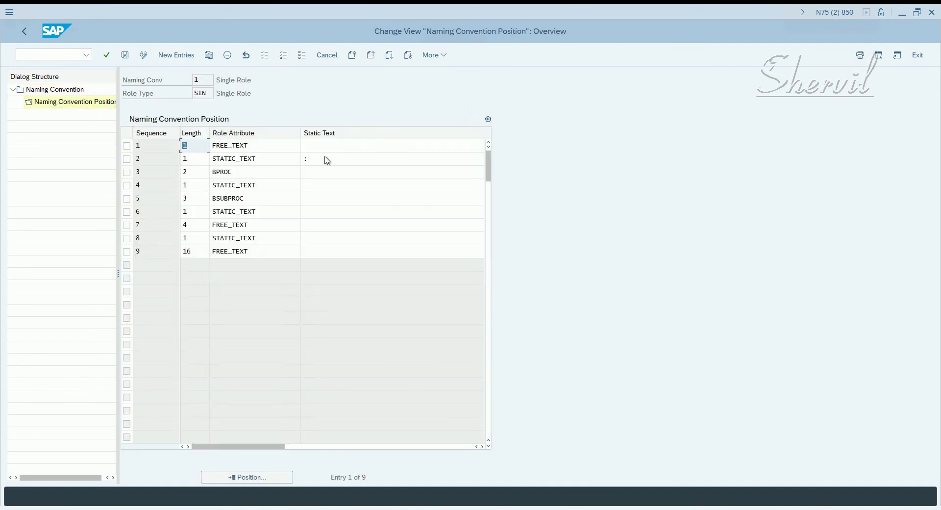
click(325, 159)
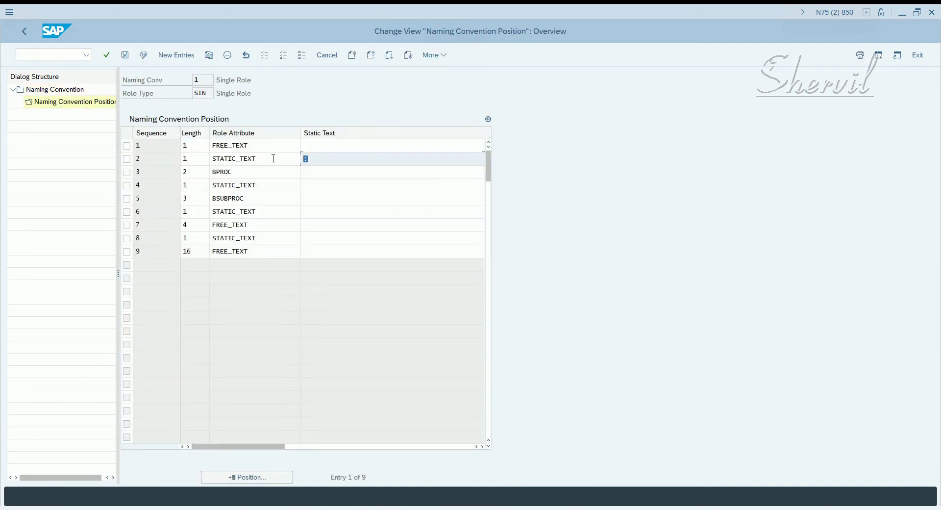
click(24, 32)
click(23, 32)
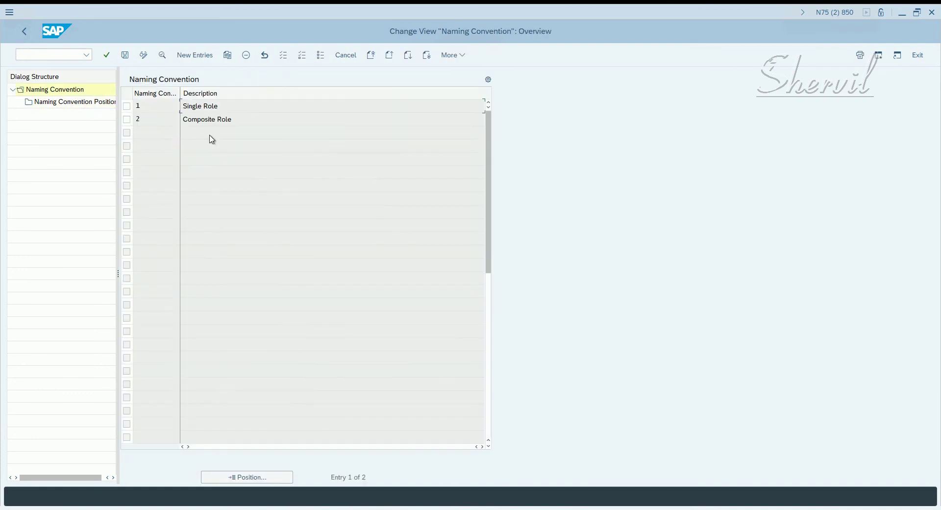
click(24, 32)
Step: Fill the role name placeholders with P and 0000, accepting the P&FI_AP_0000_ACCTS_PAY_MGR suggestion
key(alt+Tab)
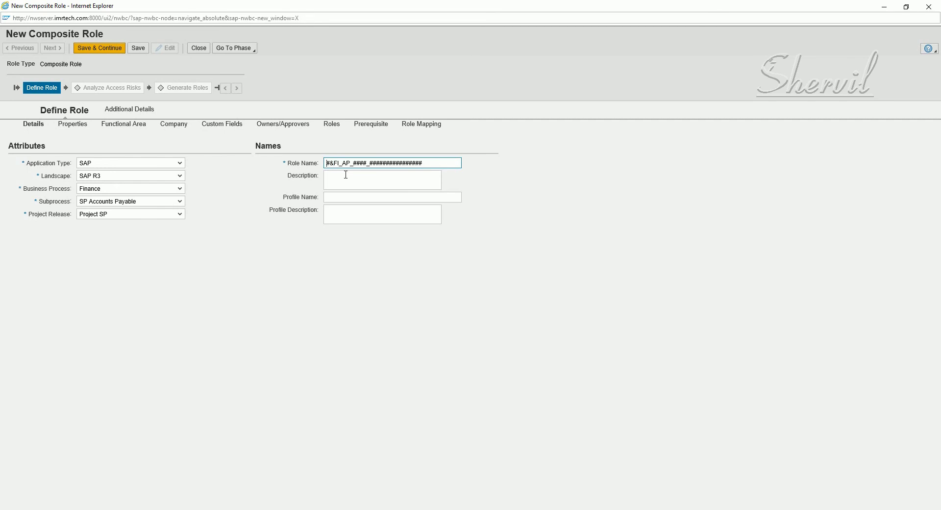
text(P)
drag(353, 163, 358, 163)
text(0000)
key(BackSpace)
drag(371, 163, 471, 175)
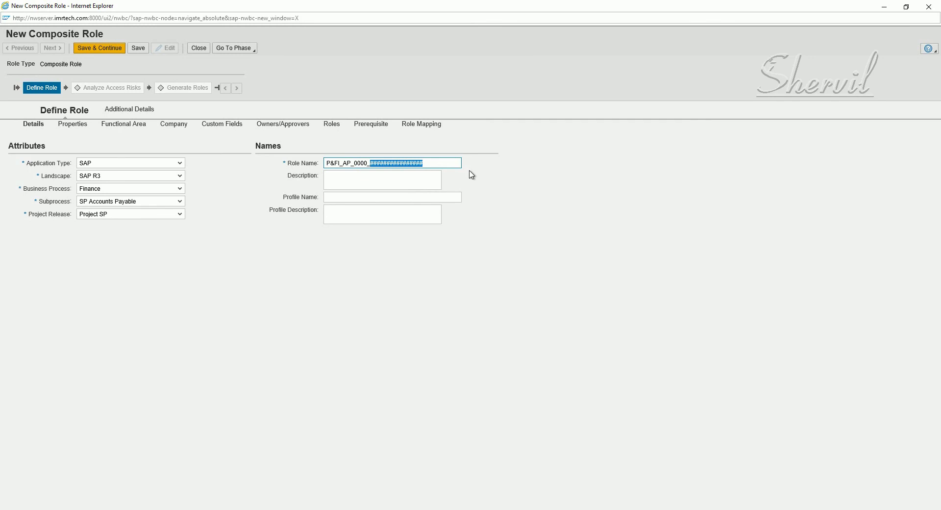
text(AP)
text(C)
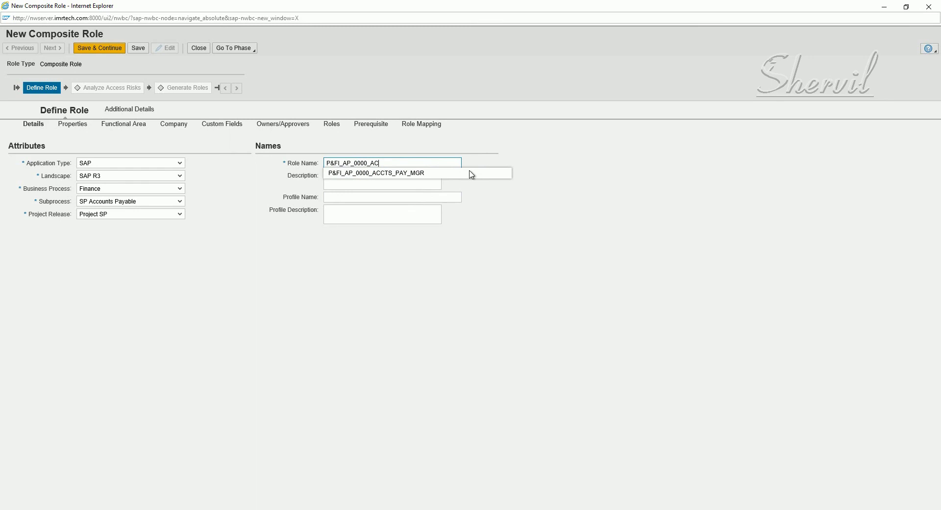
key(Down)
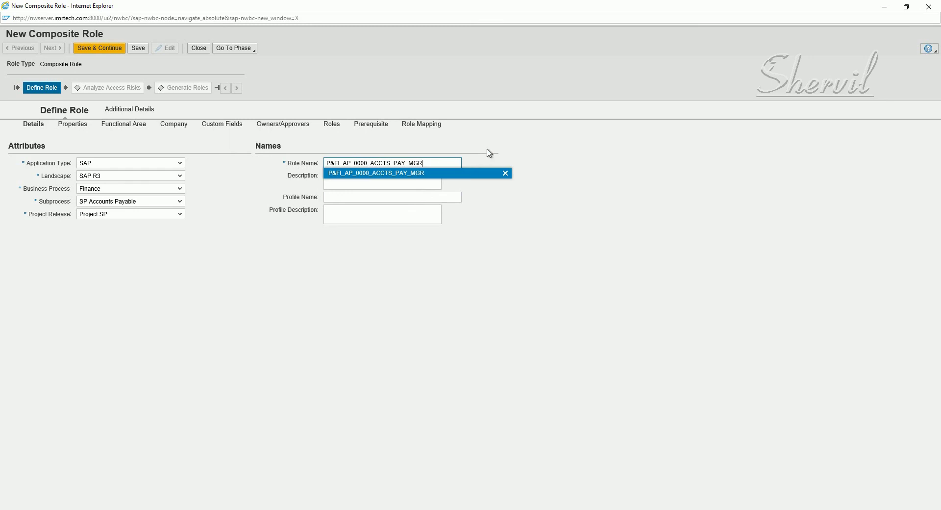
key(Return)
click(411, 178)
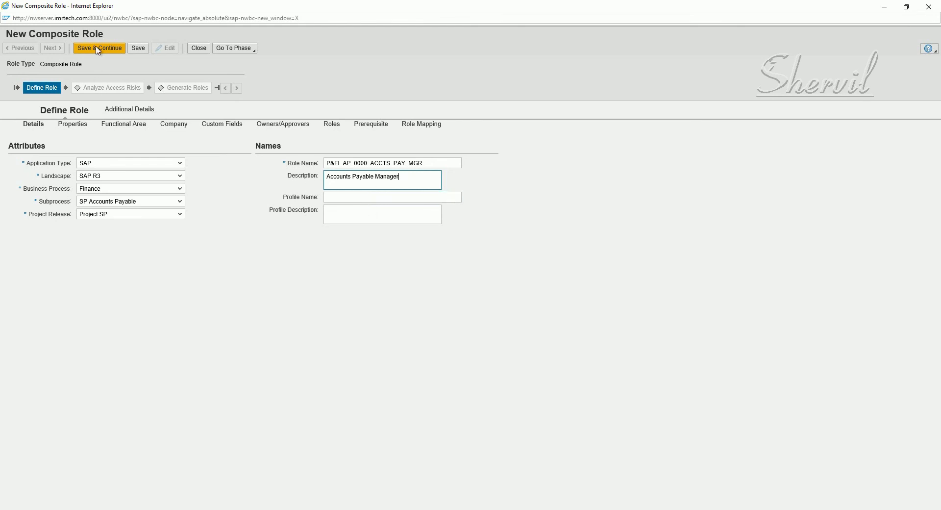
Step: Save the new composite role and set certification and reaffirm periods to 180 days
click(140, 50)
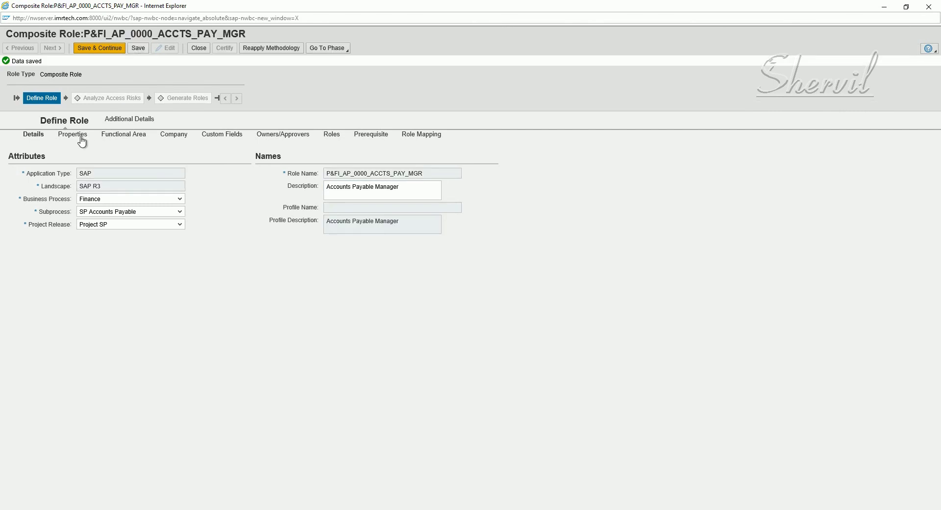
click(82, 141)
click(146, 164)
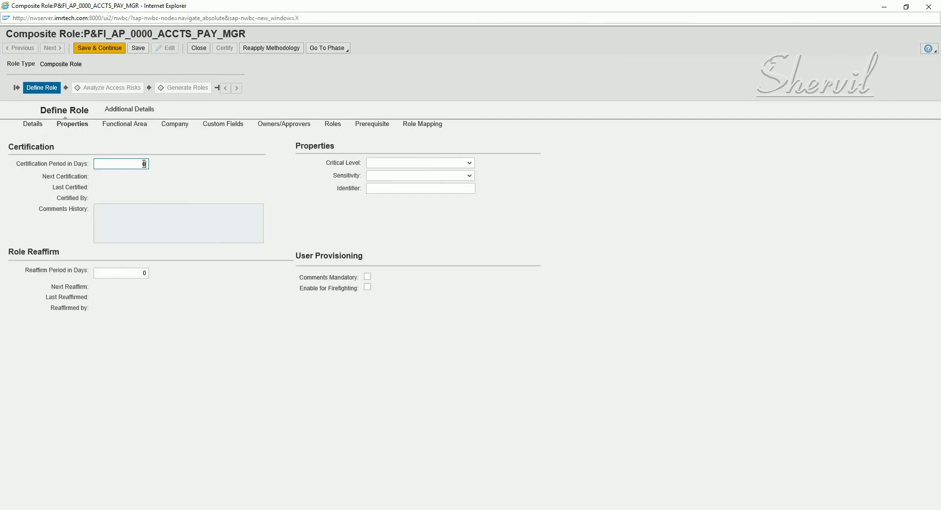
double_click(144, 163)
text(180)
click(140, 273)
double_click(143, 273)
text(180)
Step: Set the critical level to High and the sensitivity to Normal
click(401, 164)
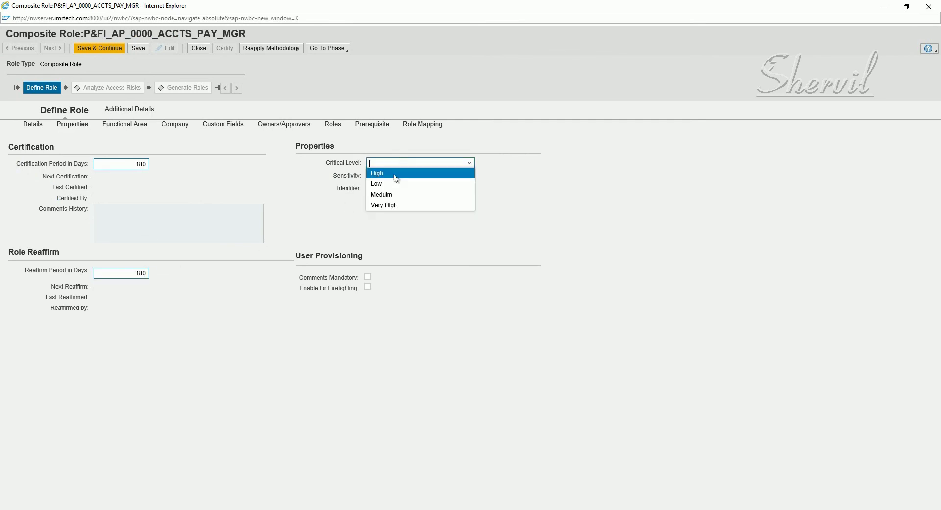
click(395, 175)
click(396, 176)
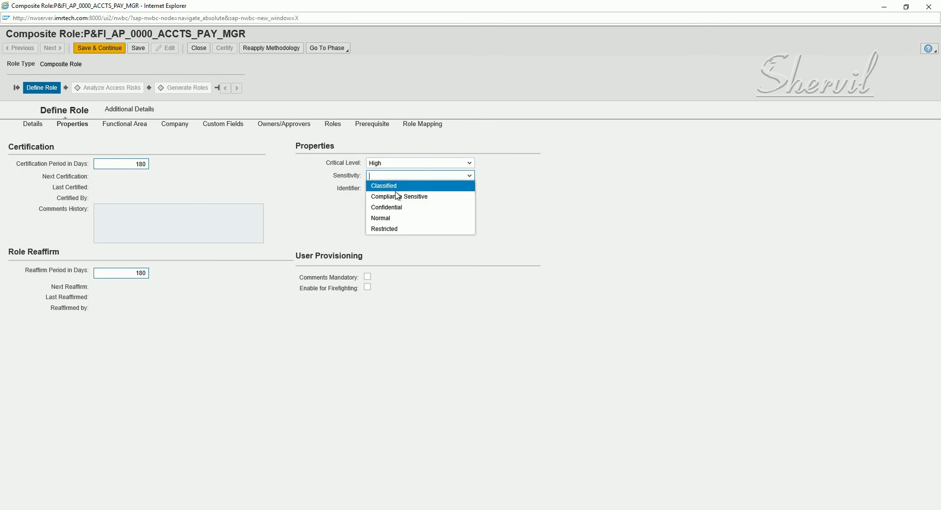
click(396, 218)
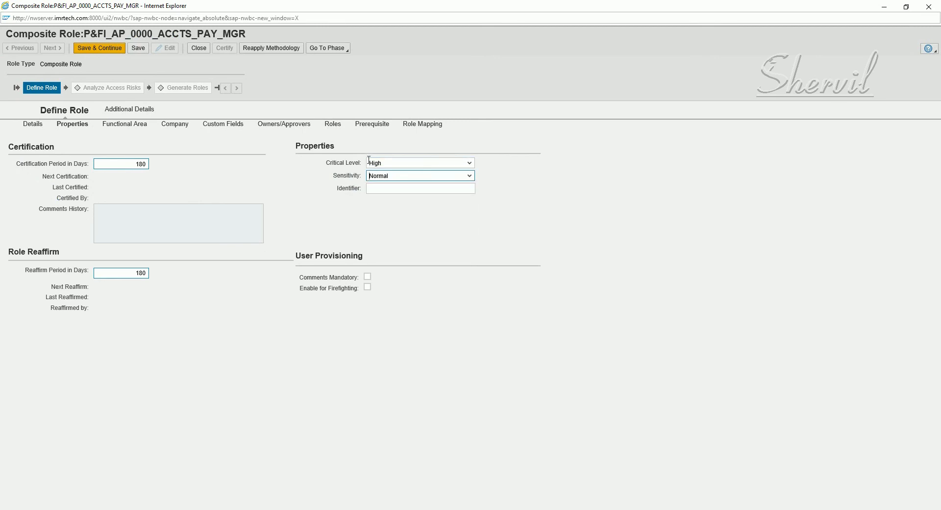
Step: Add FINANCE from the value help as the composite role's functional area and save
click(108, 125)
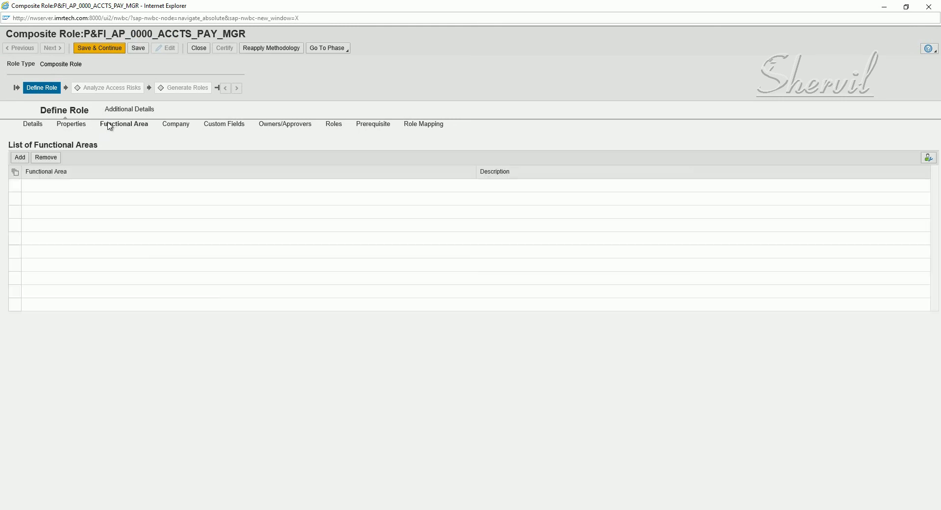
click(27, 156)
click(153, 190)
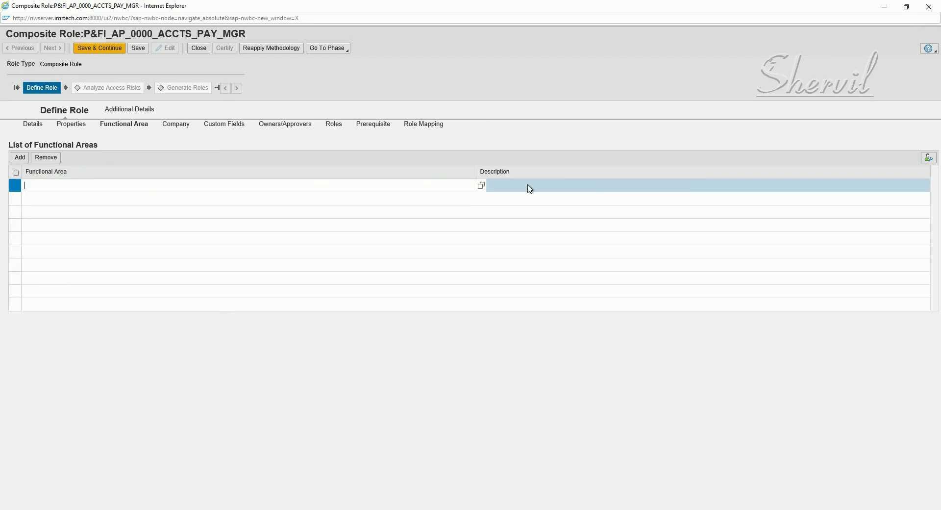
click(481, 186)
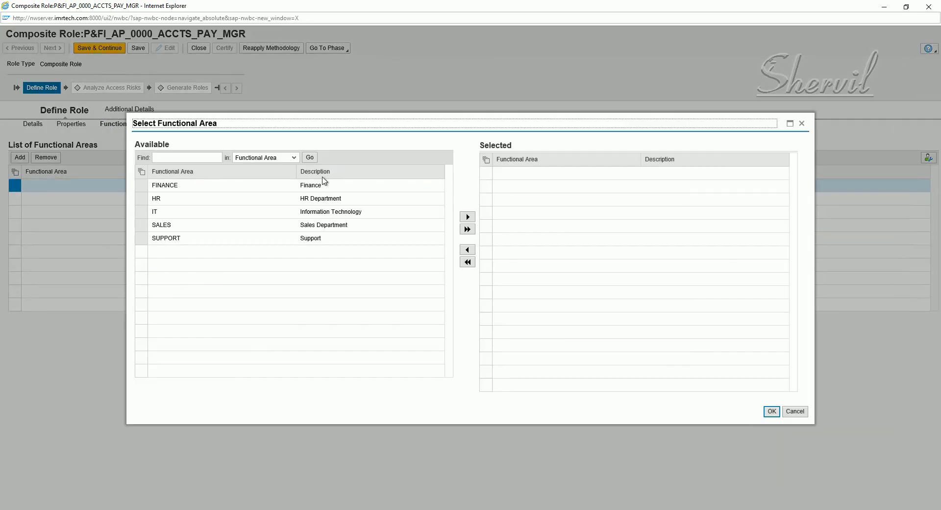
click(202, 191)
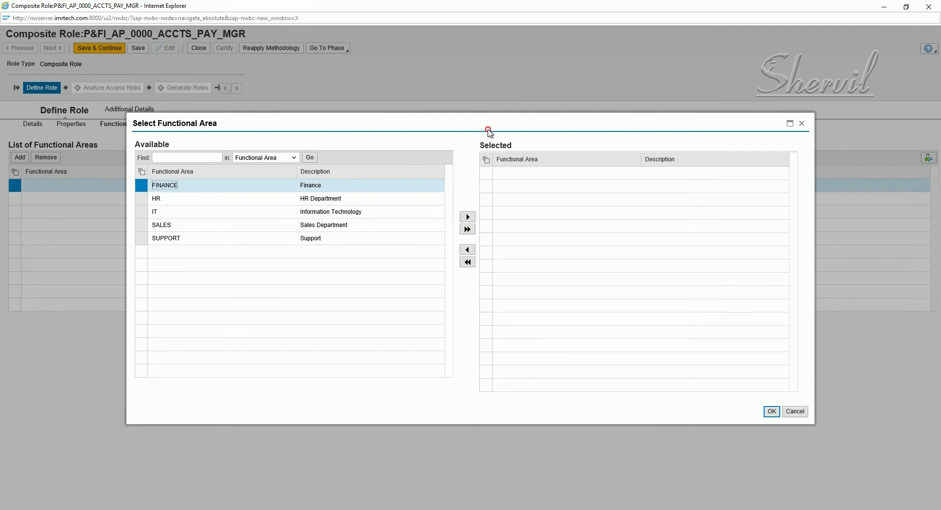
drag(488, 130, 489, 137)
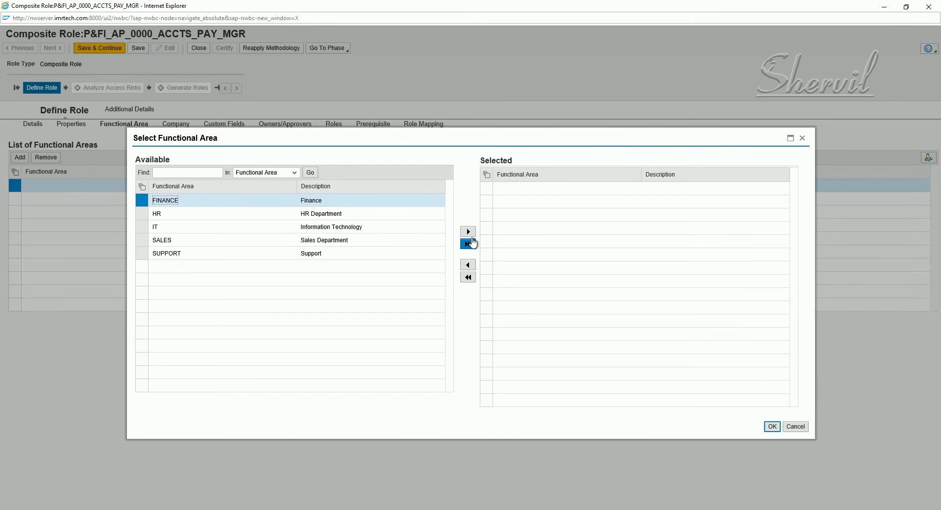
click(469, 216)
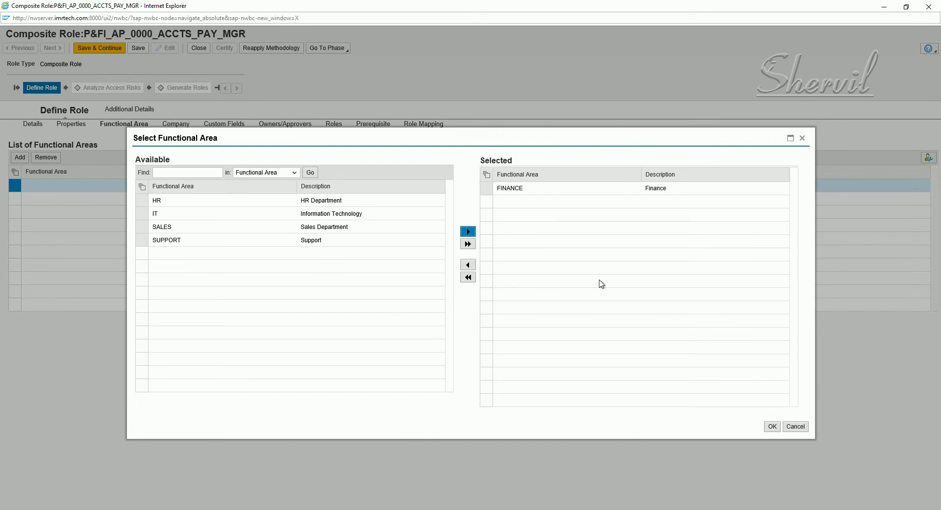
click(773, 426)
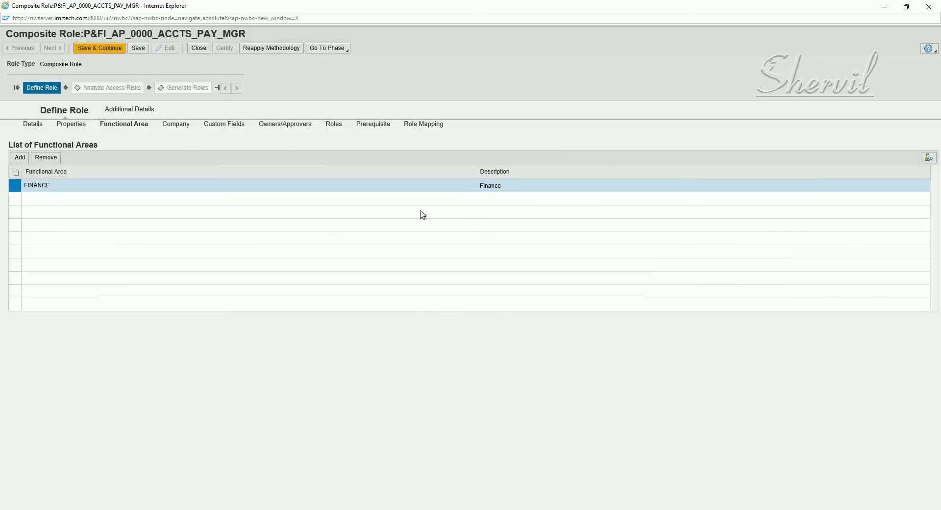
click(139, 49)
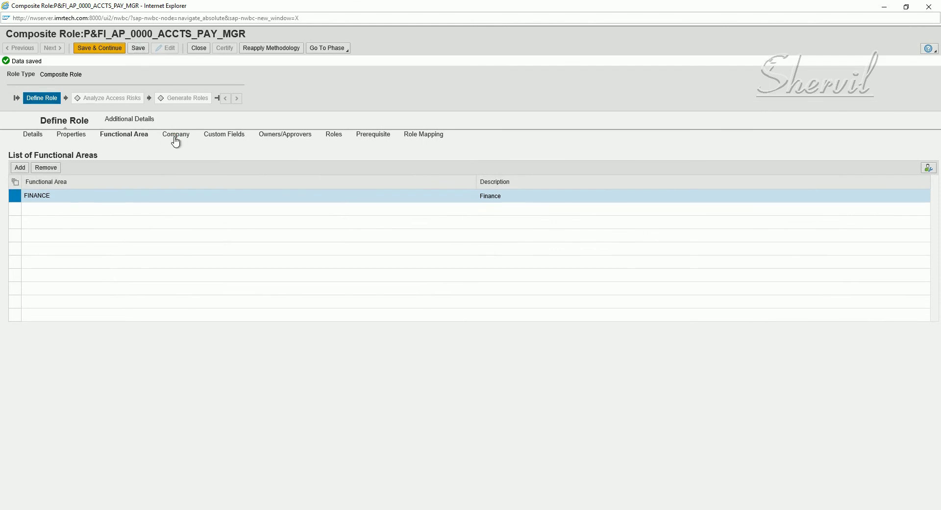
Step: Add company SAPPOINT from the value help to the composite role and save
click(177, 141)
click(19, 158)
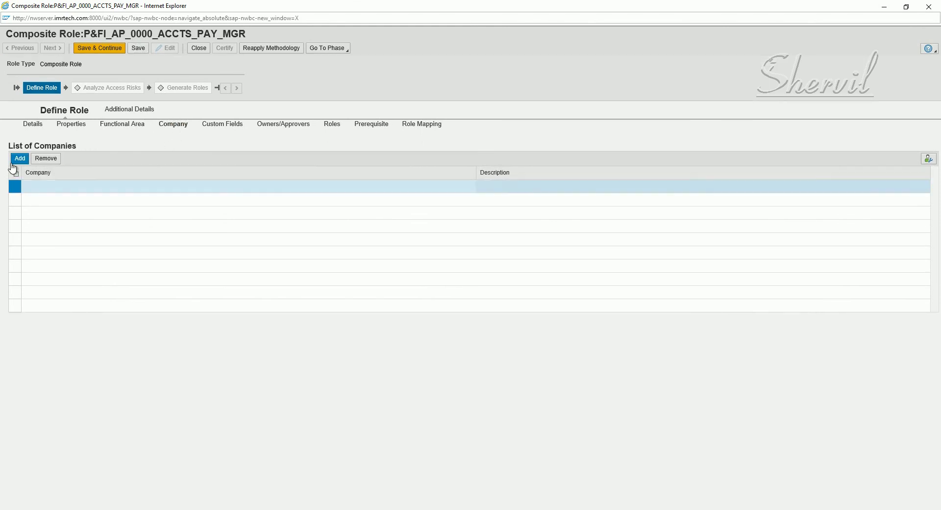
click(115, 188)
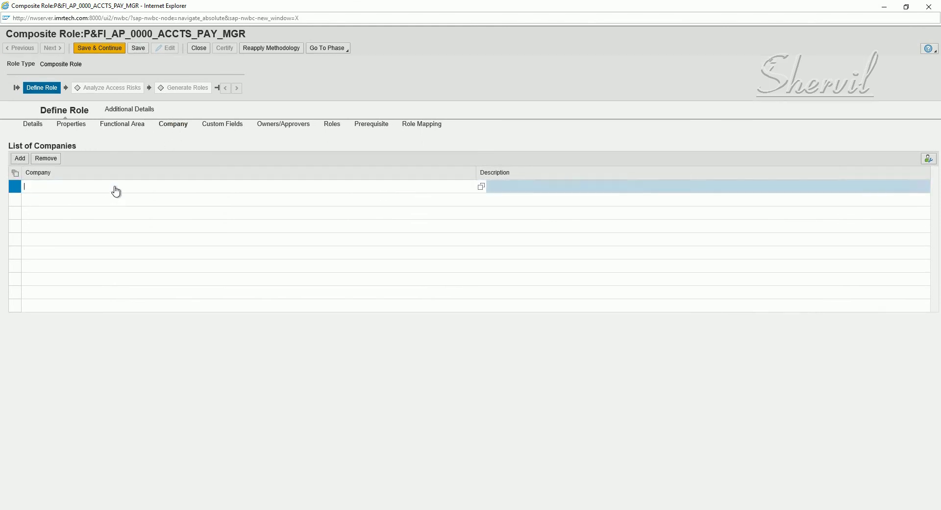
click(469, 190)
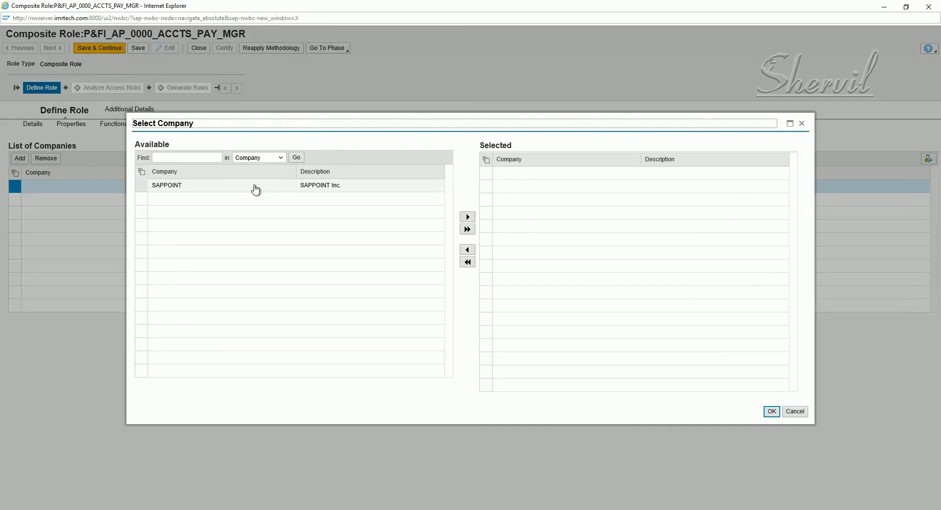
click(255, 188)
click(467, 218)
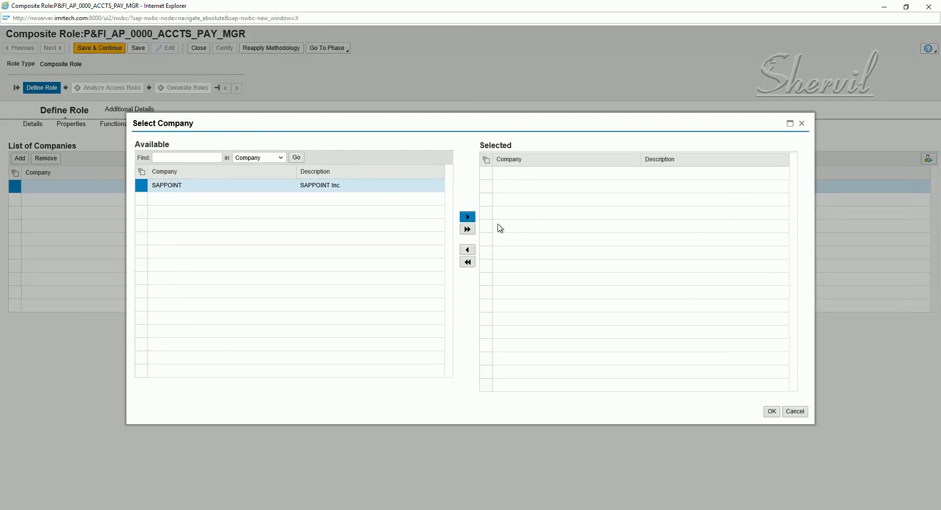
click(772, 412)
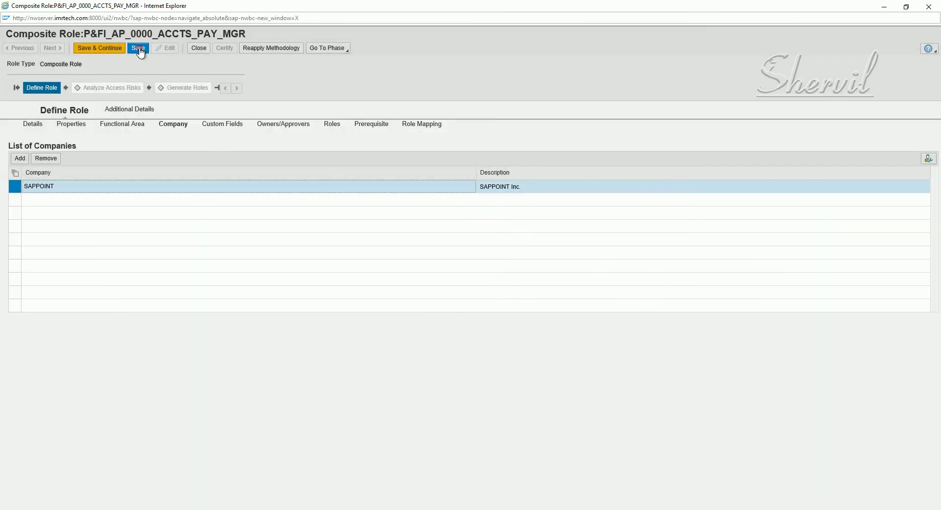
click(140, 49)
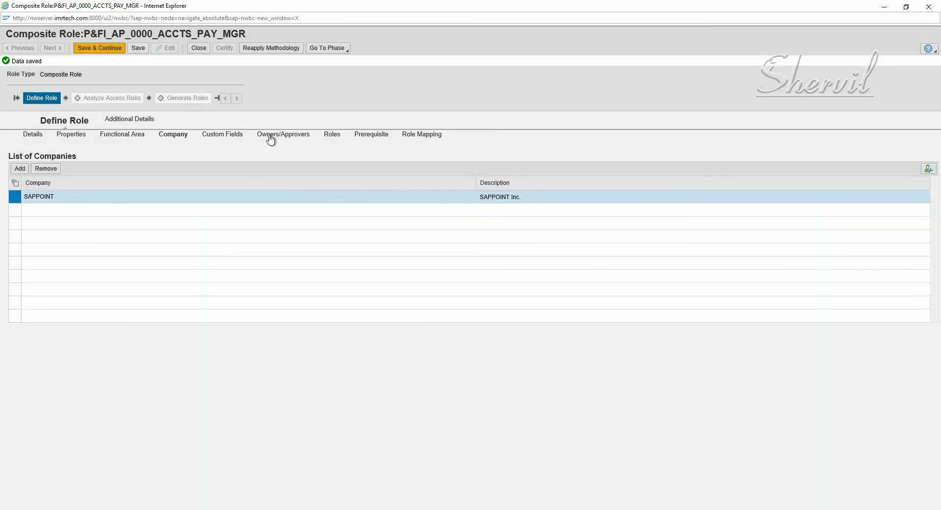
Step: Add an approver row with FIOWNER as the approver
click(271, 140)
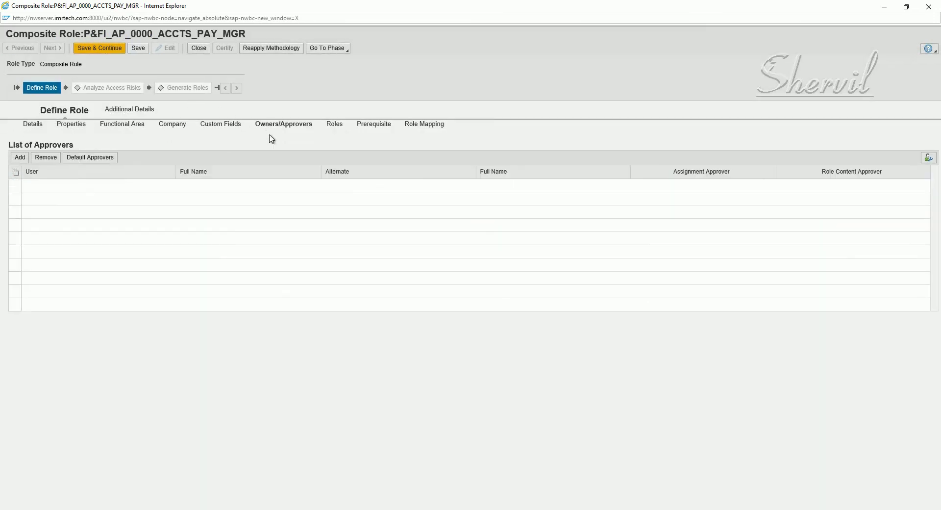
click(21, 157)
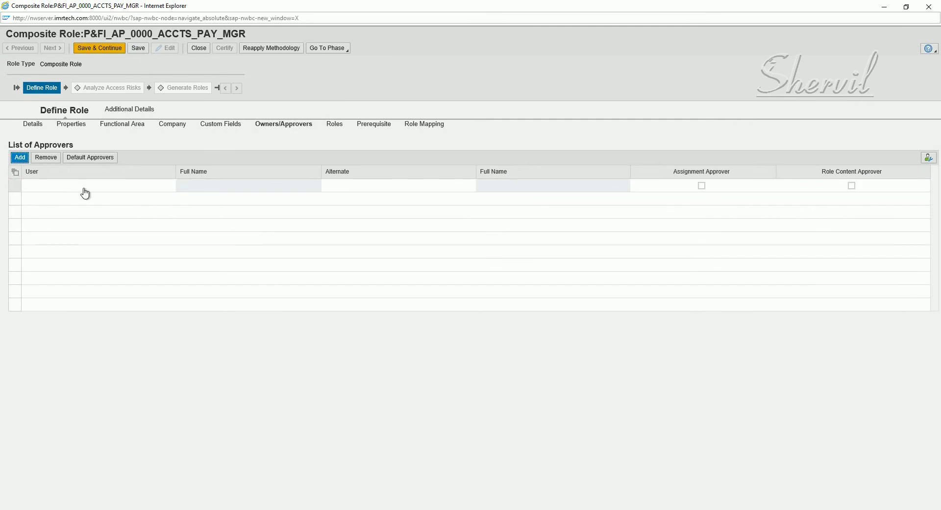
click(182, 190)
click(181, 187)
click(388, 295)
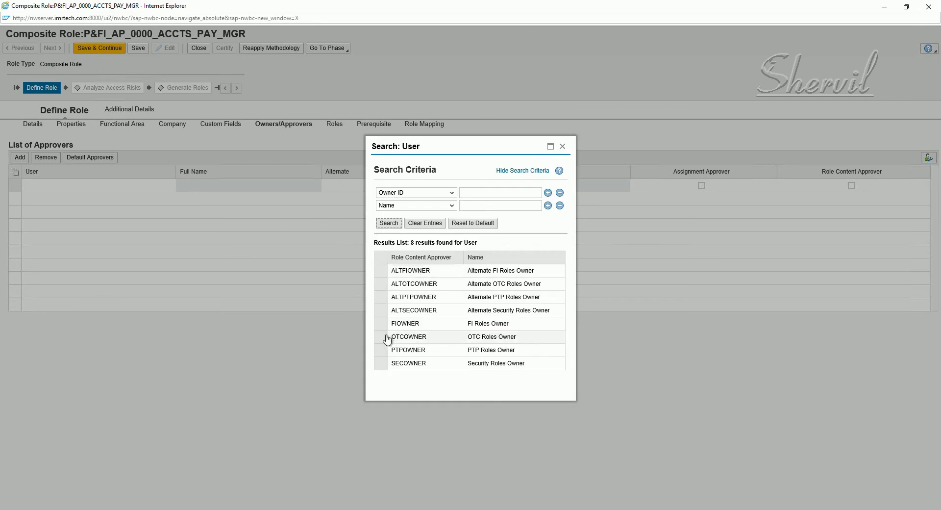
click(383, 325)
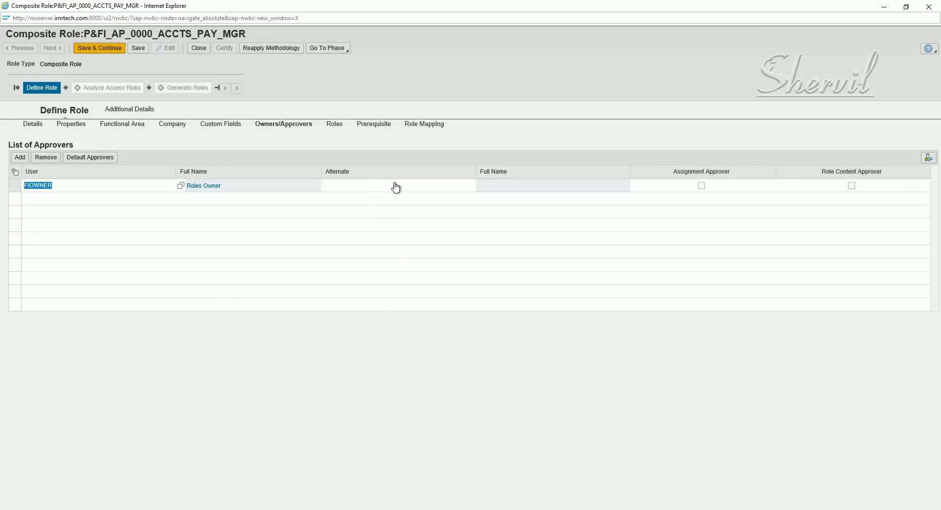
Step: Set ALTFIOWNER as alternate, mark assignment and role content approver, and save
click(397, 187)
click(481, 186)
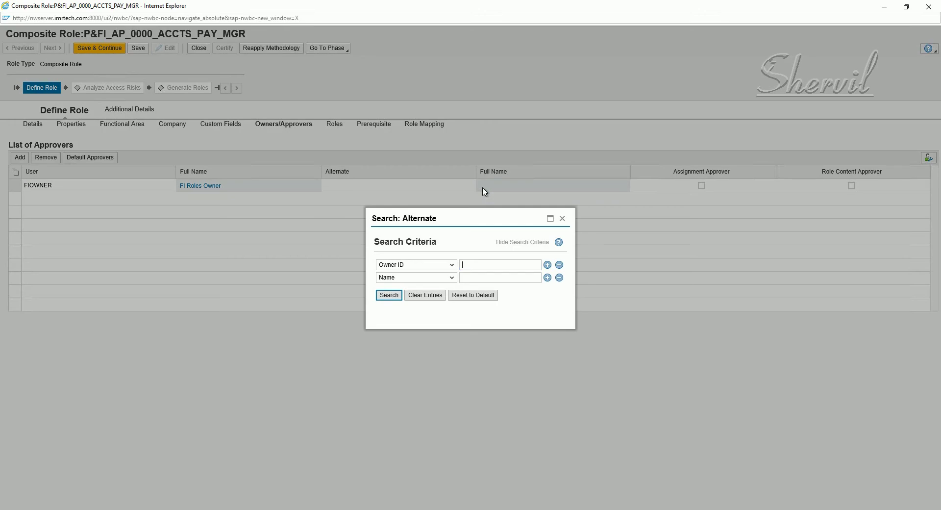
click(389, 295)
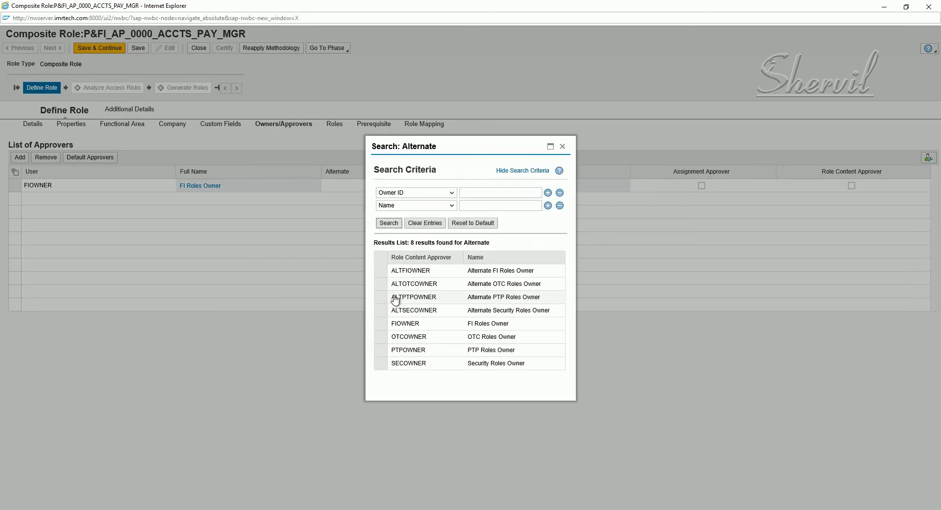
click(377, 271)
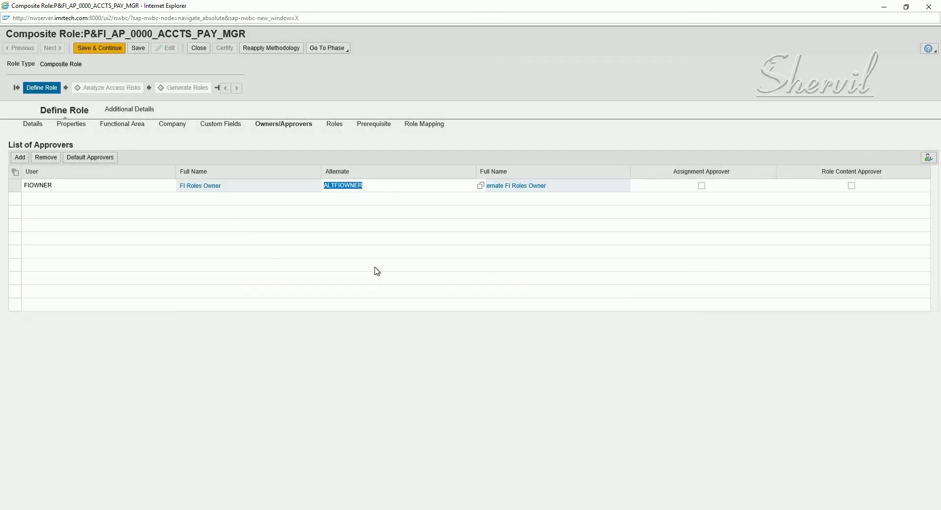
click(702, 187)
click(852, 185)
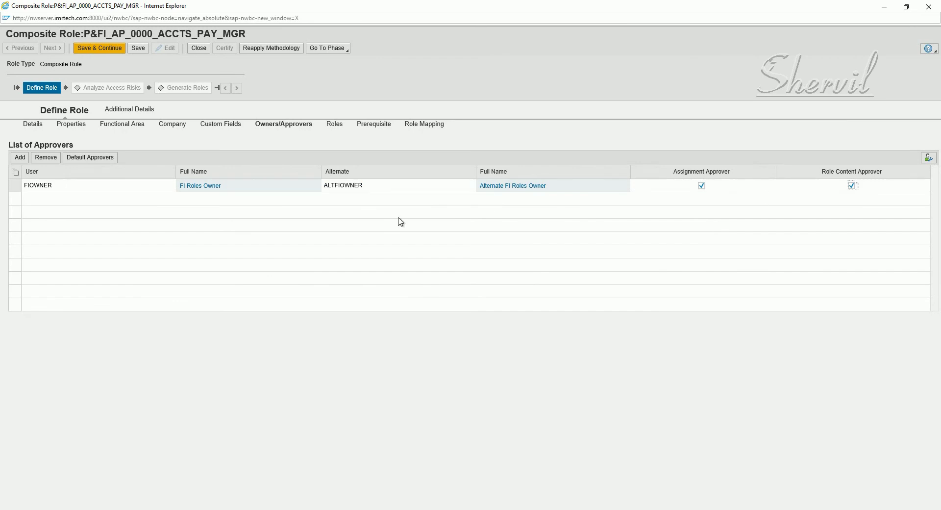
click(138, 48)
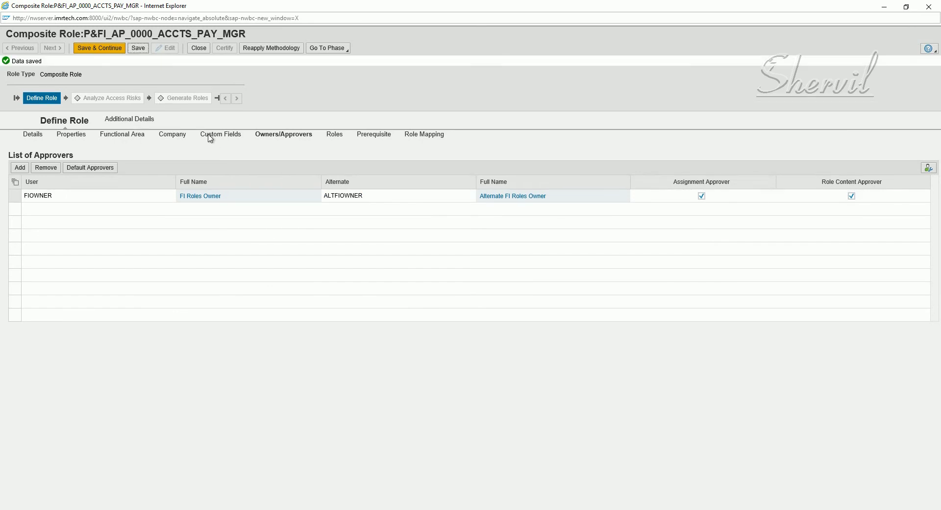
Step: Search roles named P* and add P:FI_AP_0000_AP_MANAGER to the composite role
click(336, 137)
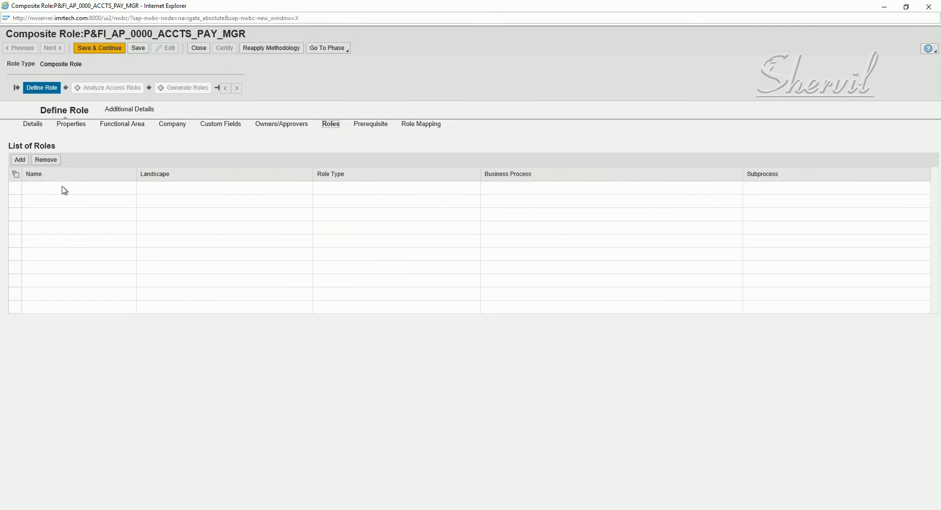
click(25, 163)
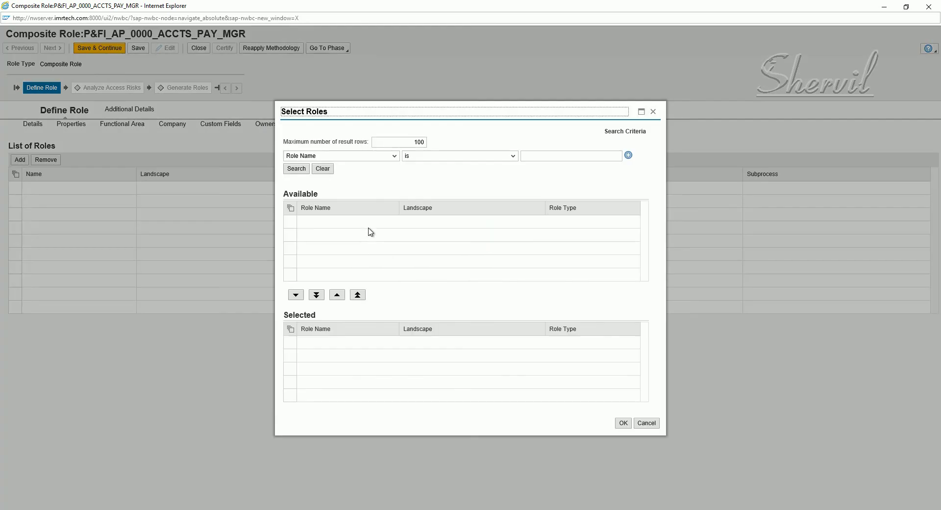
click(545, 154)
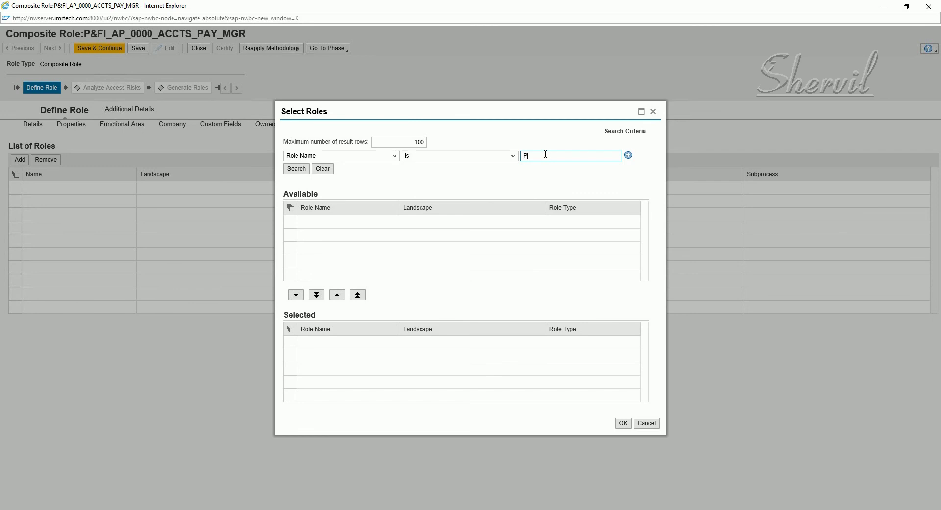
text(P*)
click(296, 168)
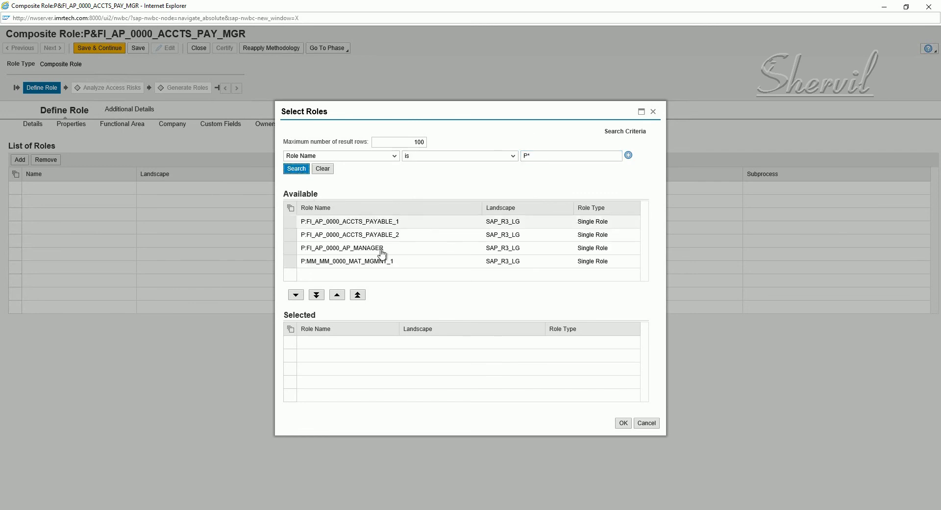
click(290, 249)
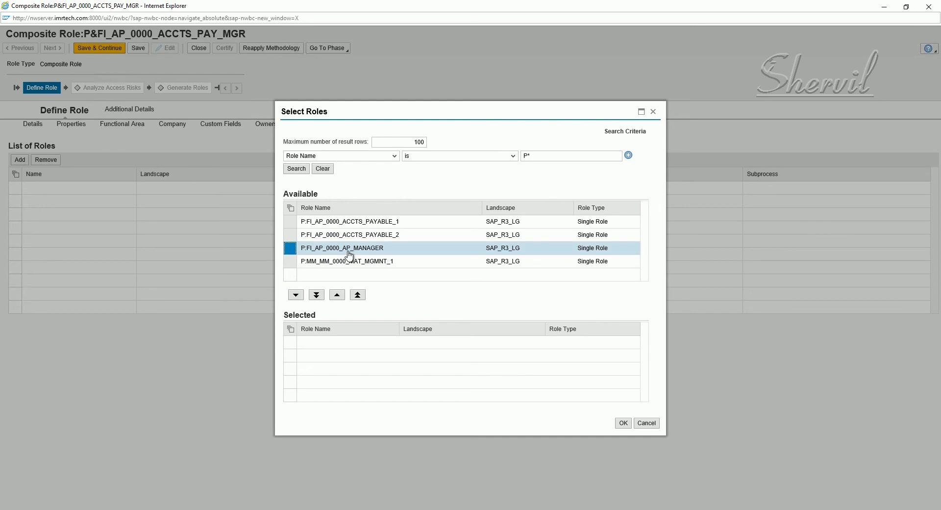
click(296, 296)
click(295, 295)
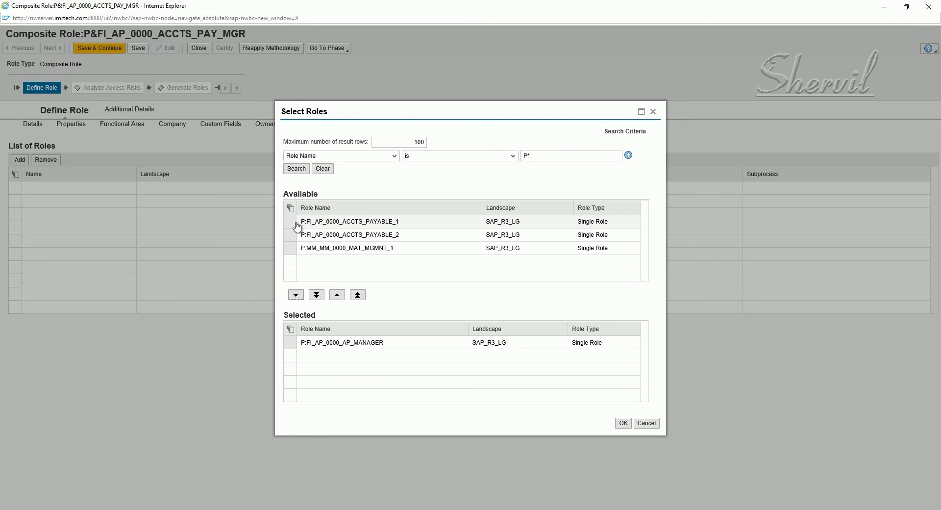
click(295, 223)
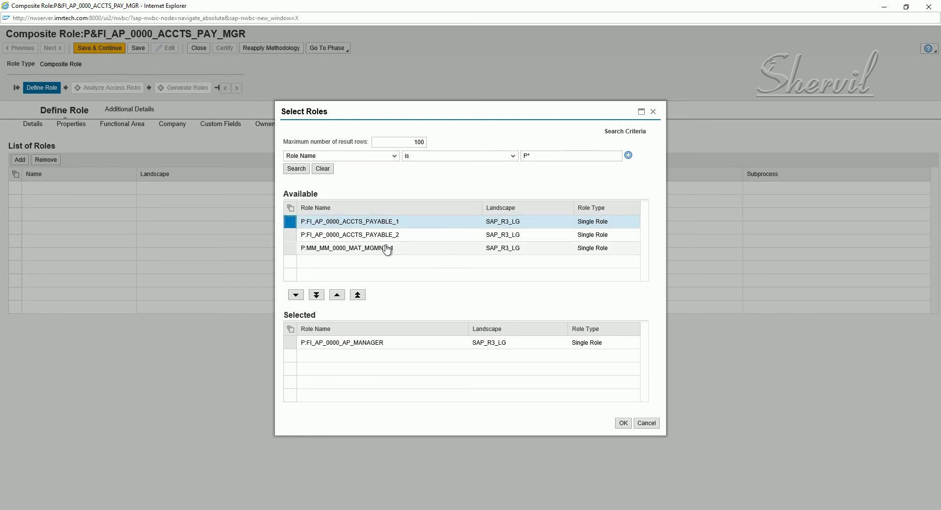
click(625, 424)
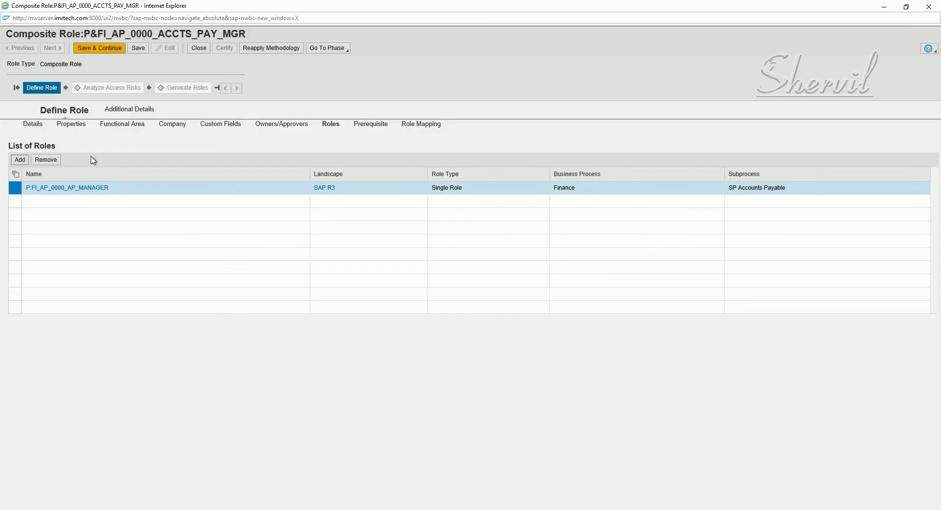
Step: Search P* again and move P:FI_AP_0000_ACCTS_PAYABLE_1 into the selected roles
click(19, 162)
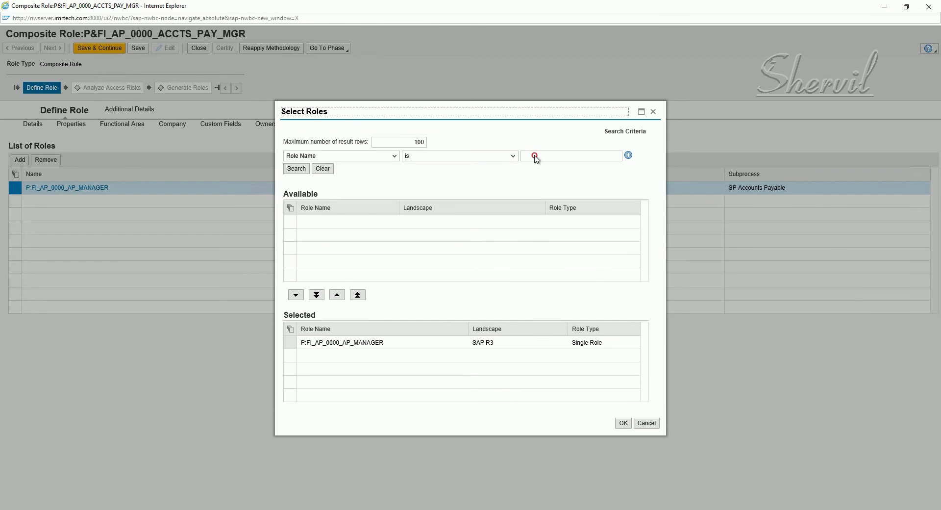
click(532, 156)
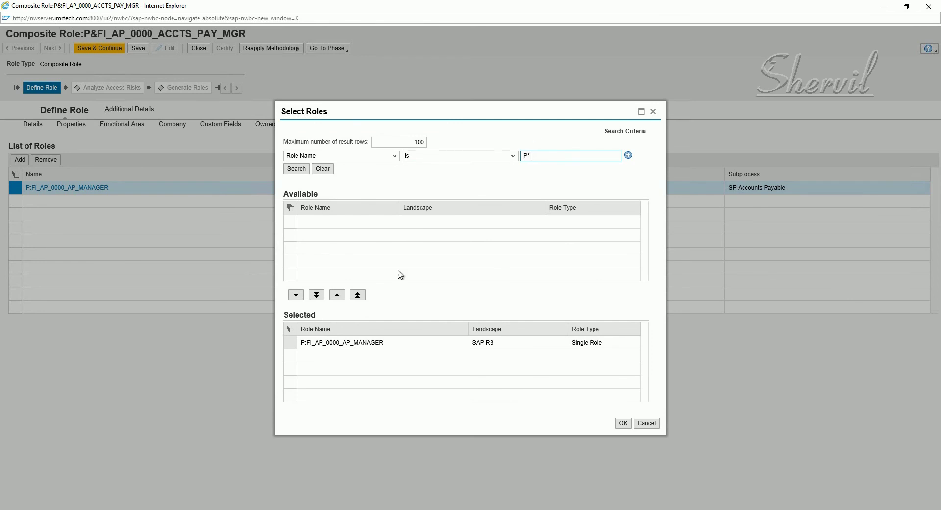
text(P*)
click(291, 169)
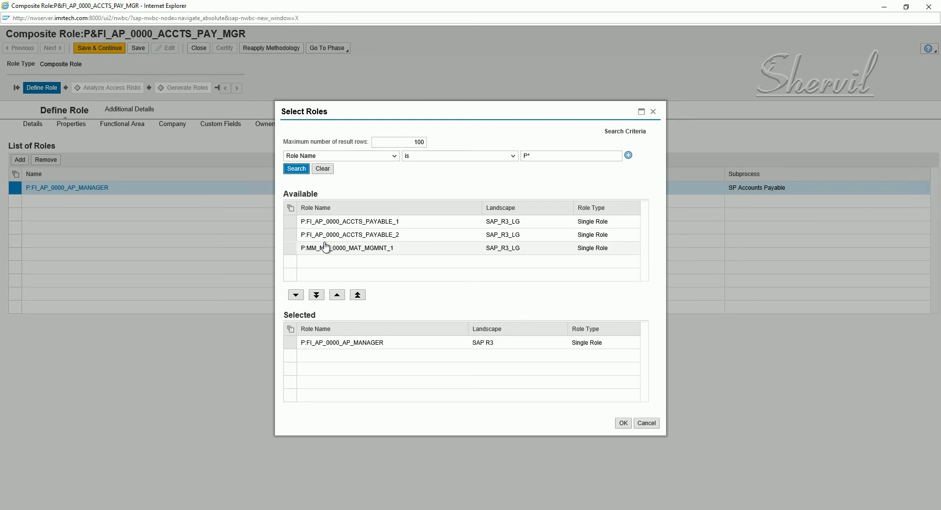
click(289, 224)
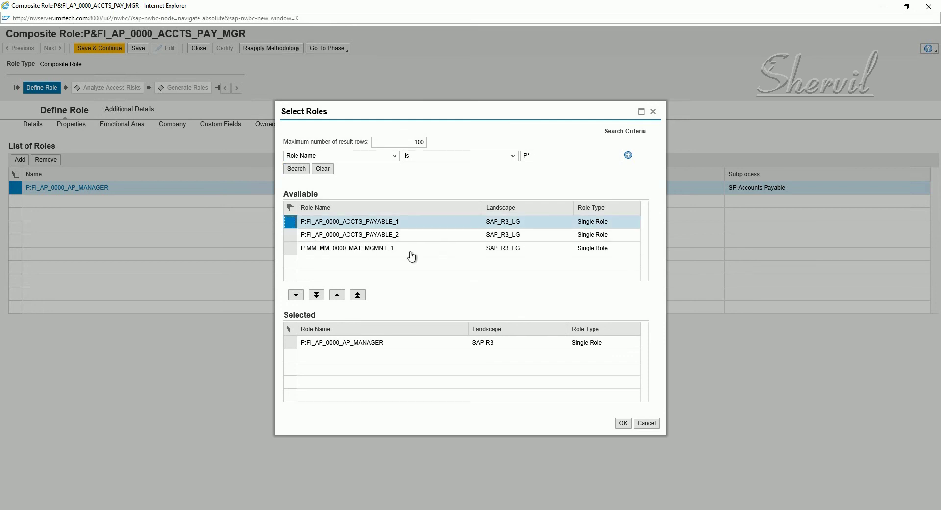
click(297, 295)
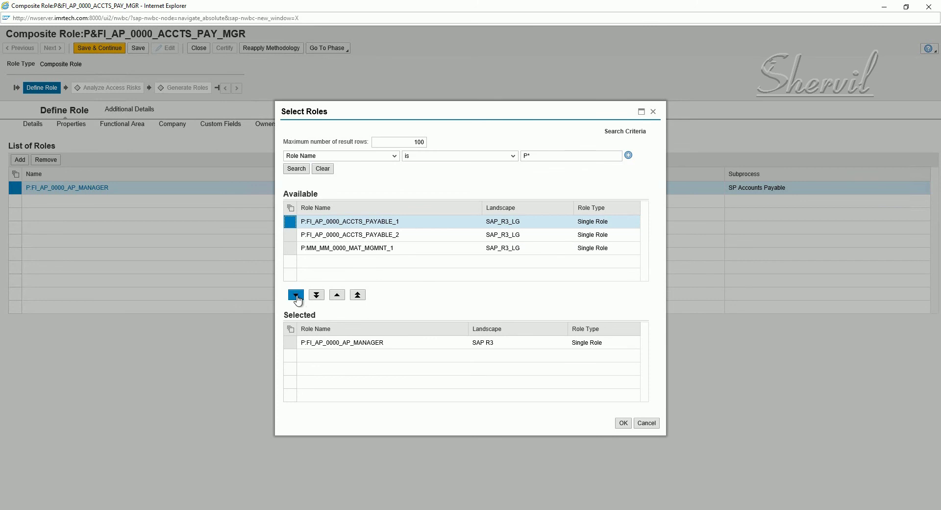
click(296, 296)
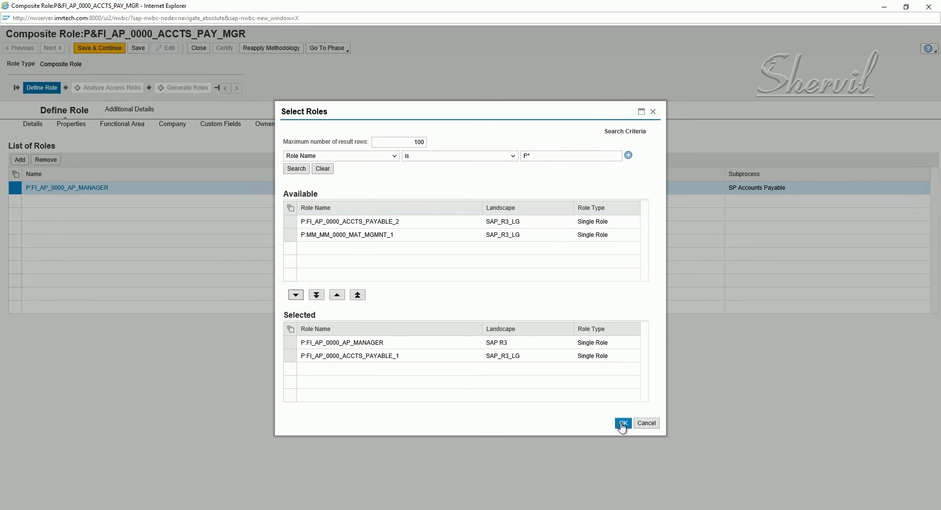
Step: Confirm both single roles, save, then enter and save a detailed description
click(623, 423)
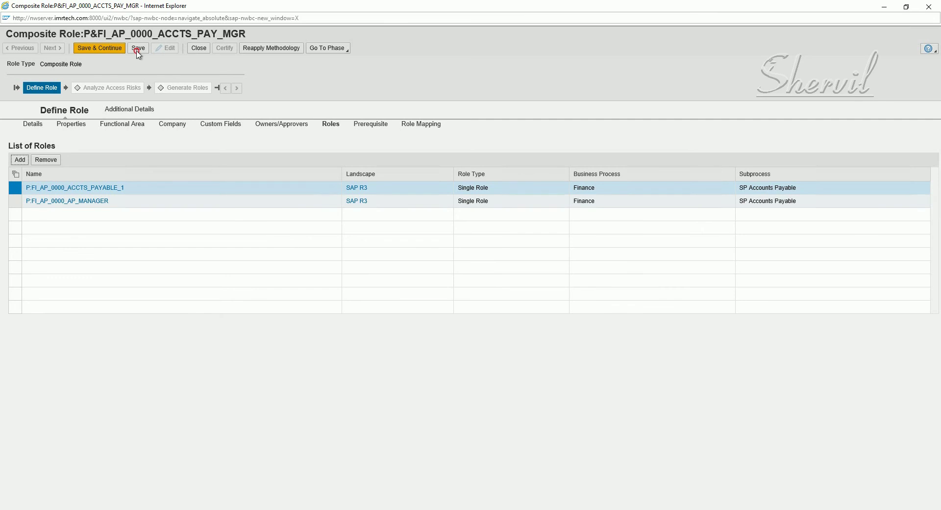
click(137, 47)
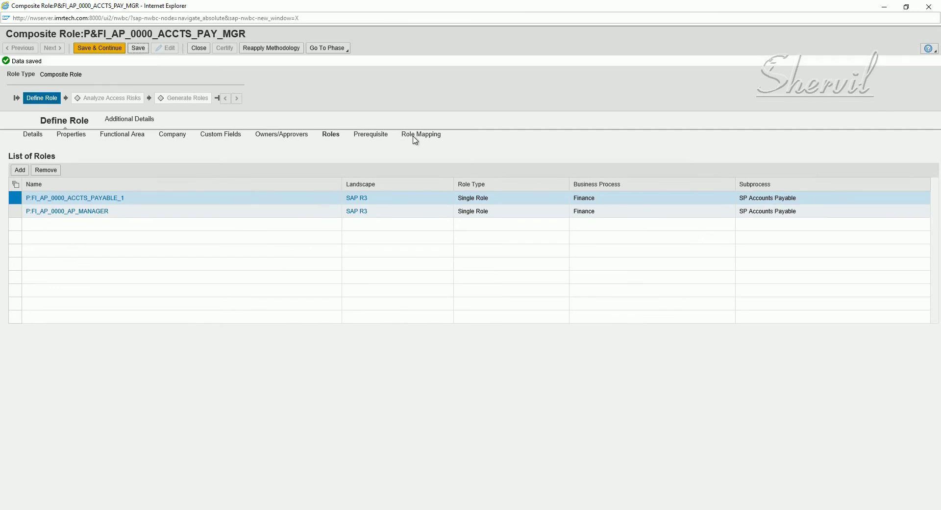
click(118, 122)
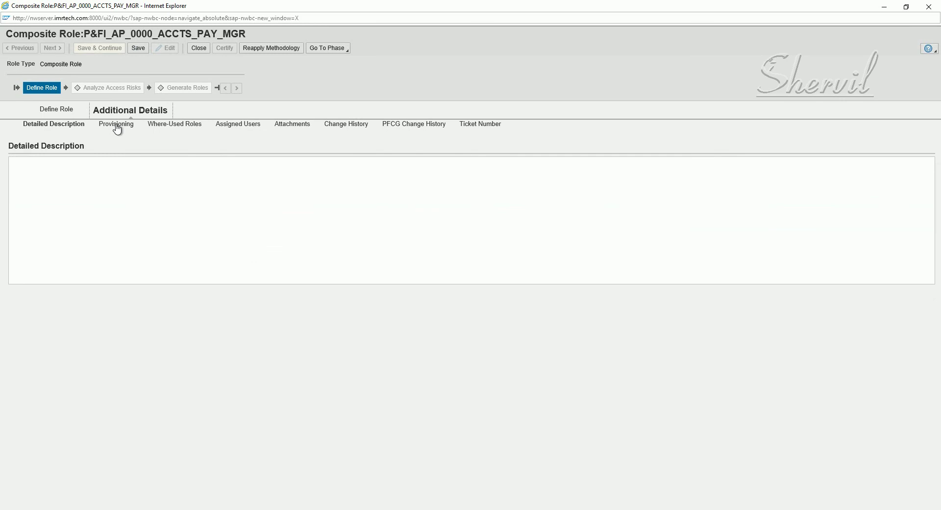
click(116, 125)
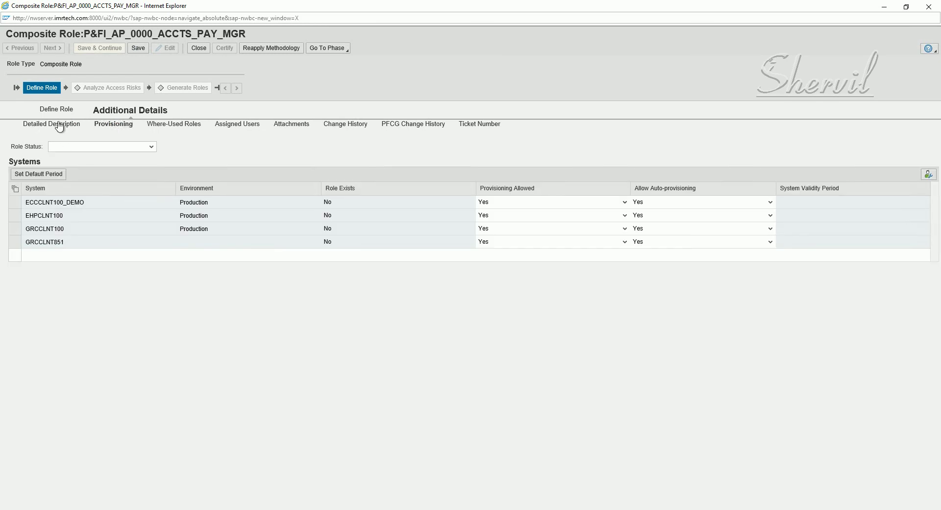
click(60, 125)
click(121, 181)
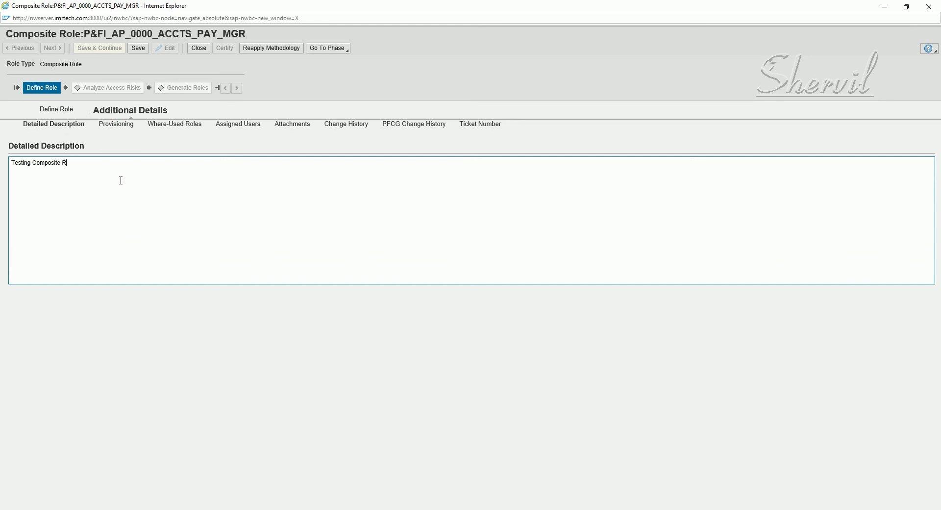
click(138, 47)
Step: Set the provisioning Role Status to Production
click(118, 136)
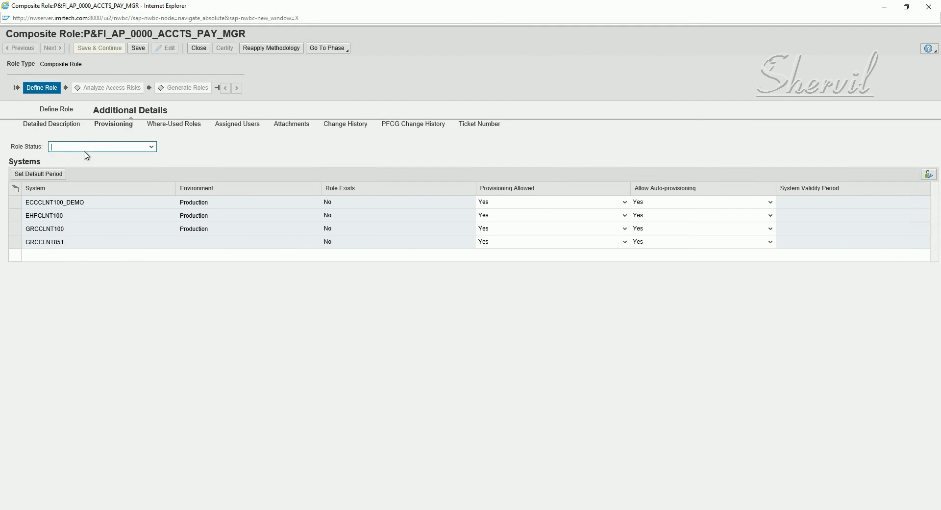
click(85, 152)
click(82, 168)
Step: Save the Production status, return to Define Role, and Save & Continue to Analyze Access Risks
click(353, 129)
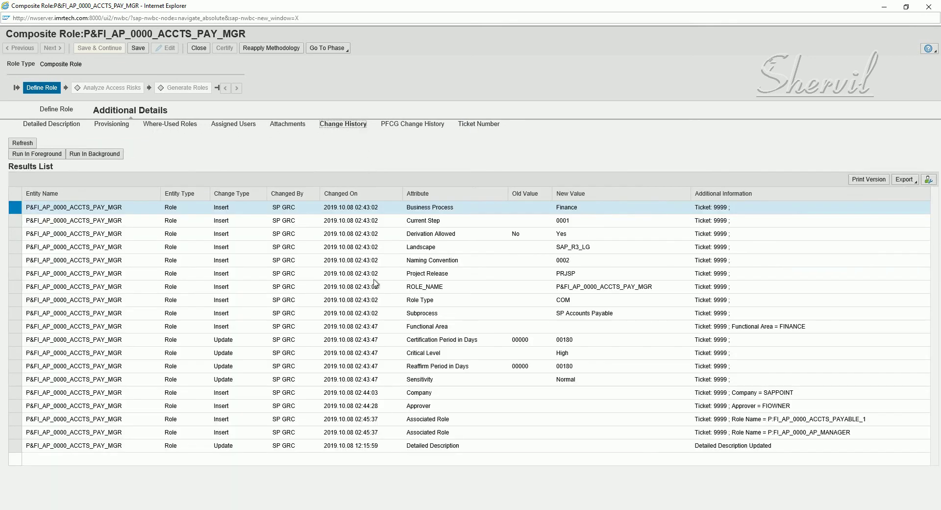
click(137, 48)
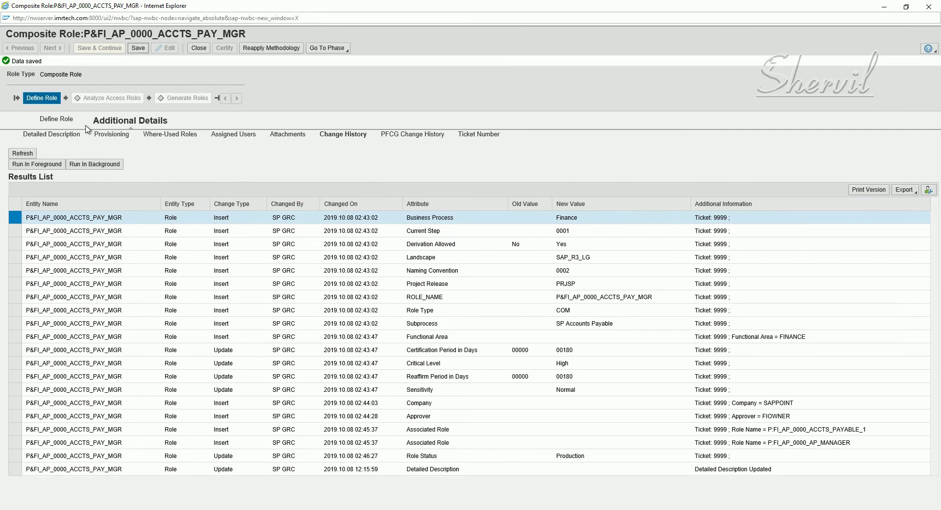
click(60, 121)
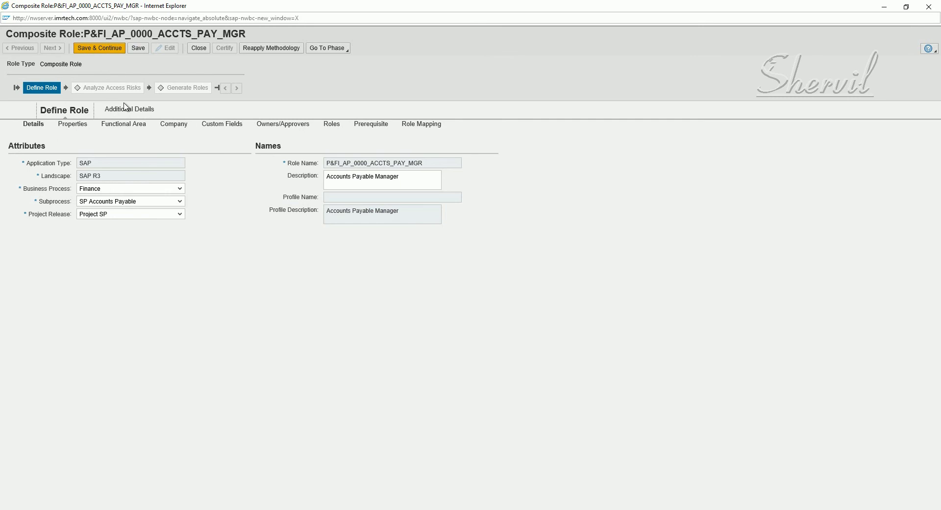
click(110, 49)
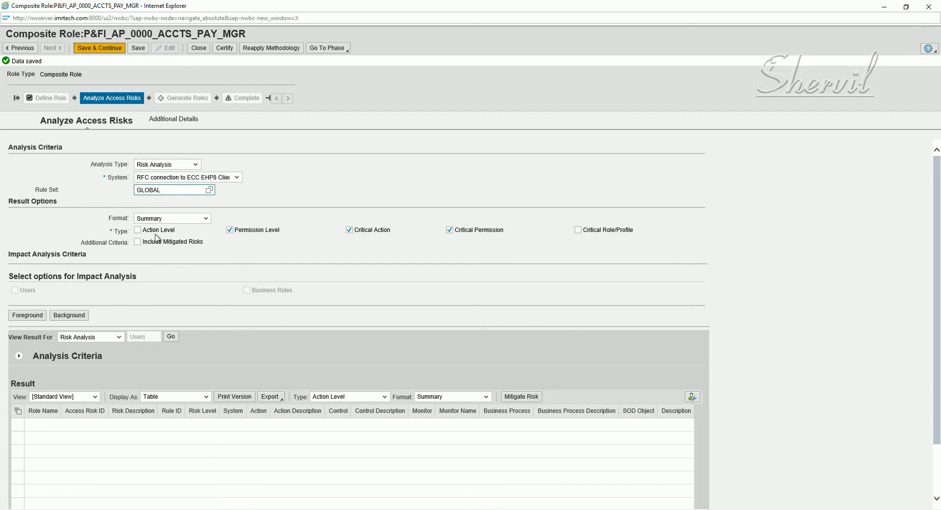
Step: Run a foreground action-level risk analysis and review the medium-level F028 risks
click(138, 231)
drag(161, 191, 116, 191)
click(33, 316)
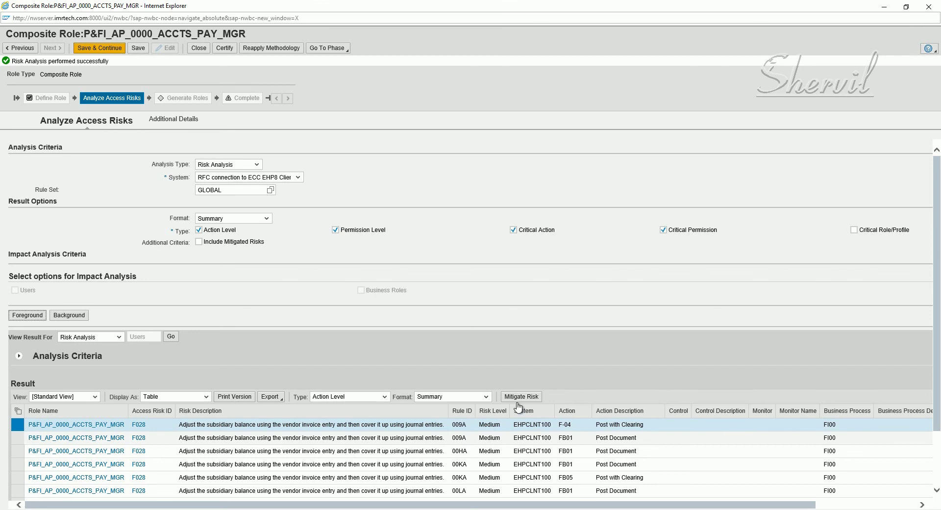
click(522, 396)
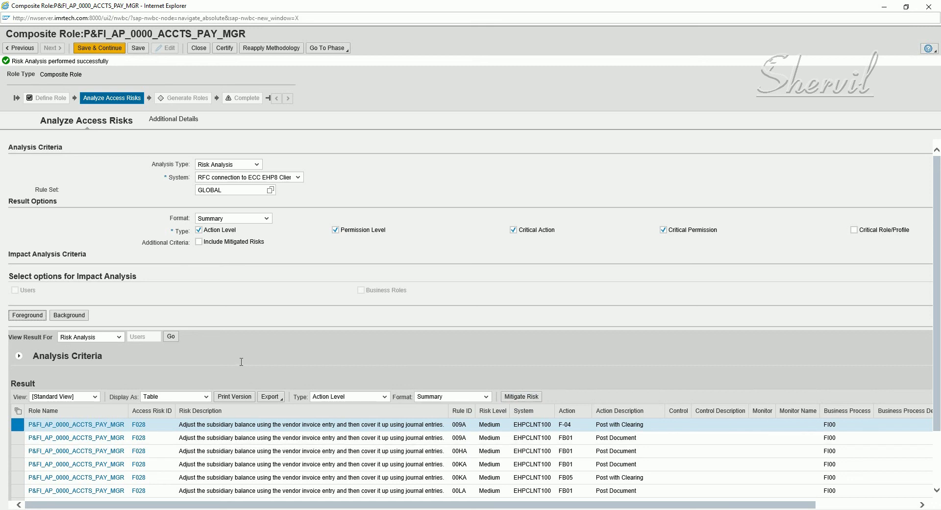
Step: Advance to the Generate Roles phase and start generation on the default system
click(105, 48)
click(105, 49)
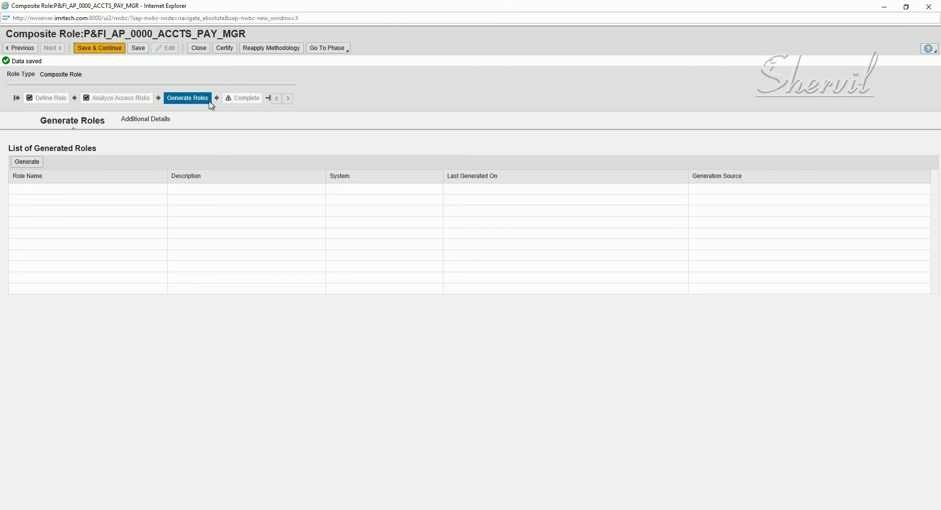
click(24, 166)
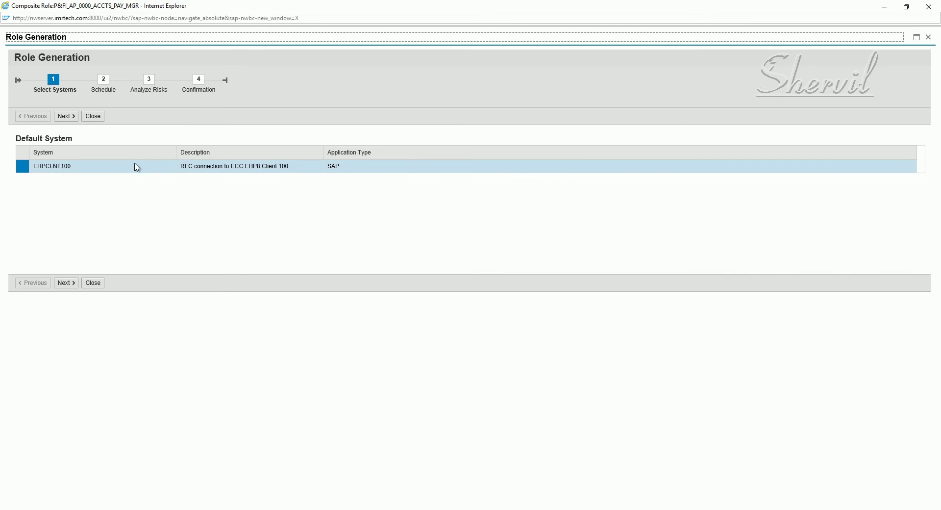
click(71, 120)
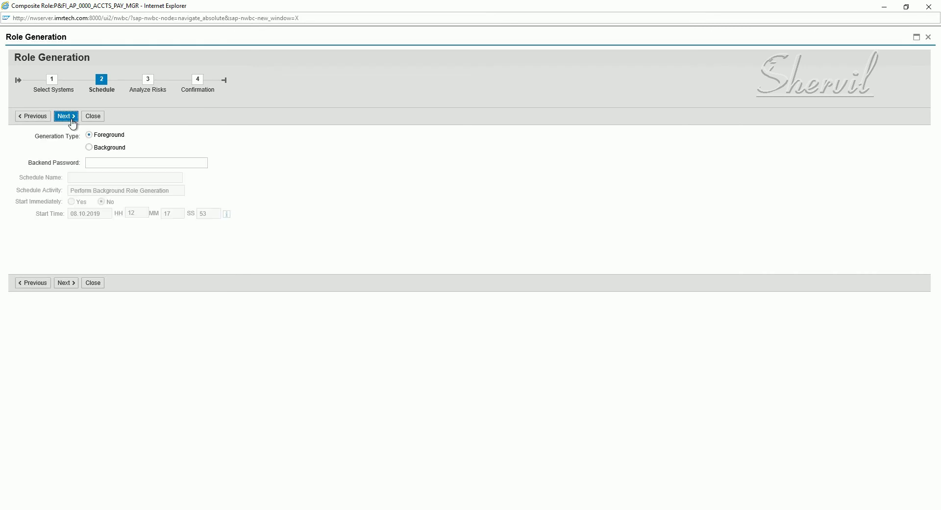
Step: Enter the backend password, pass the risk check, and submit generation on EHPCLNT100
click(115, 164)
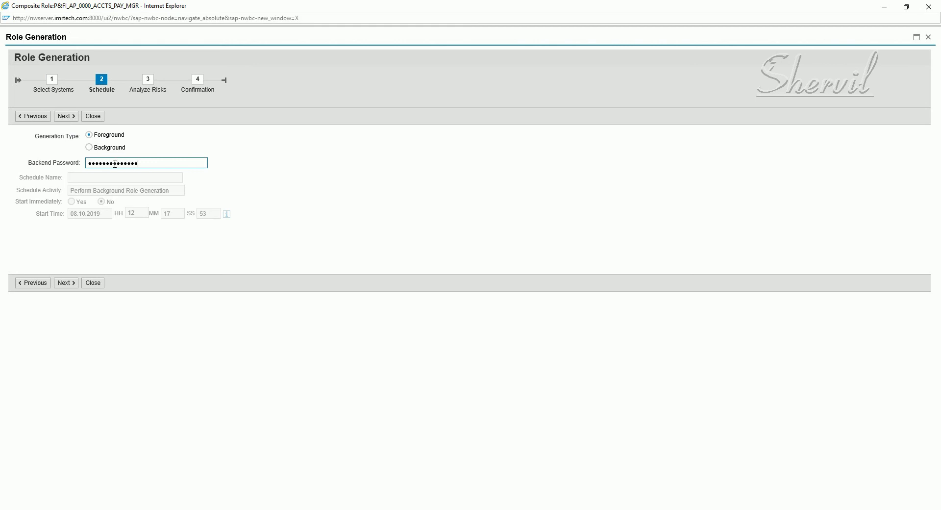
click(66, 117)
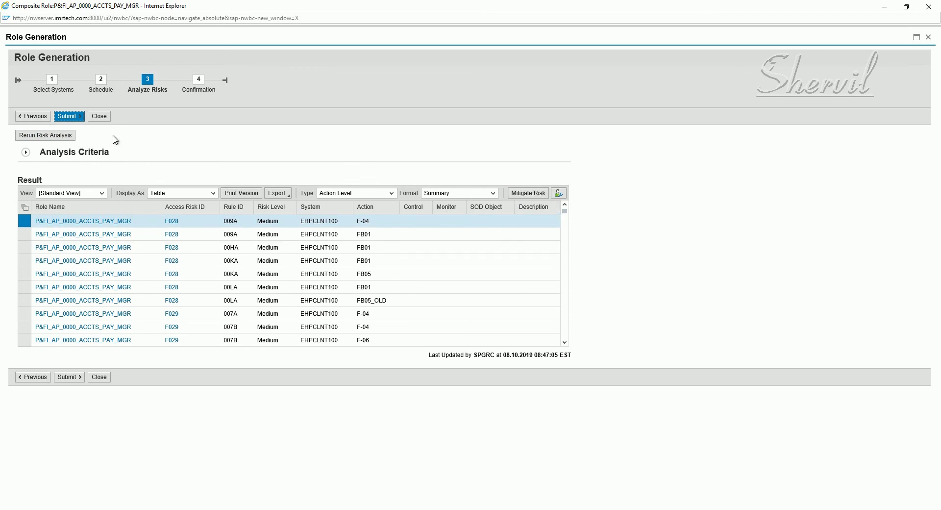
click(75, 119)
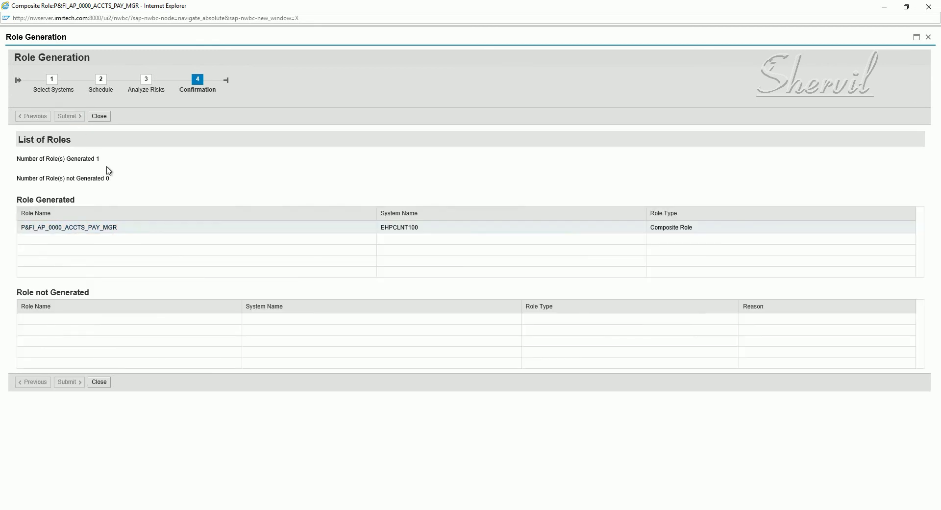
click(26, 158)
click(99, 117)
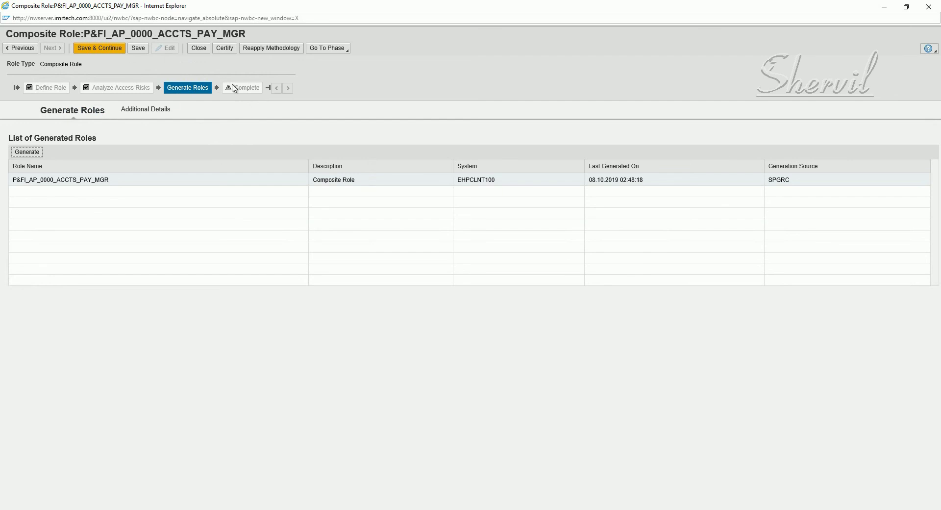
Step: Save the composite role to reach the Complete phase, then close its role window
click(109, 51)
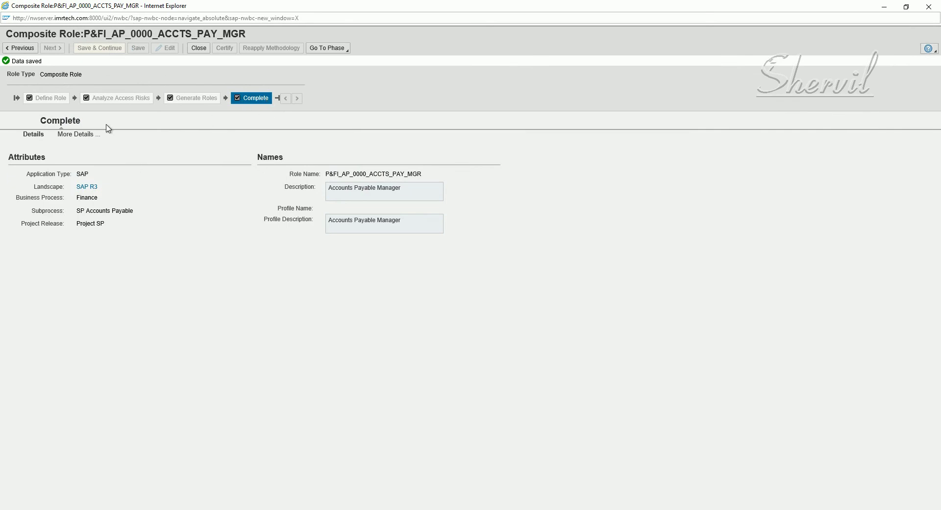
click(198, 48)
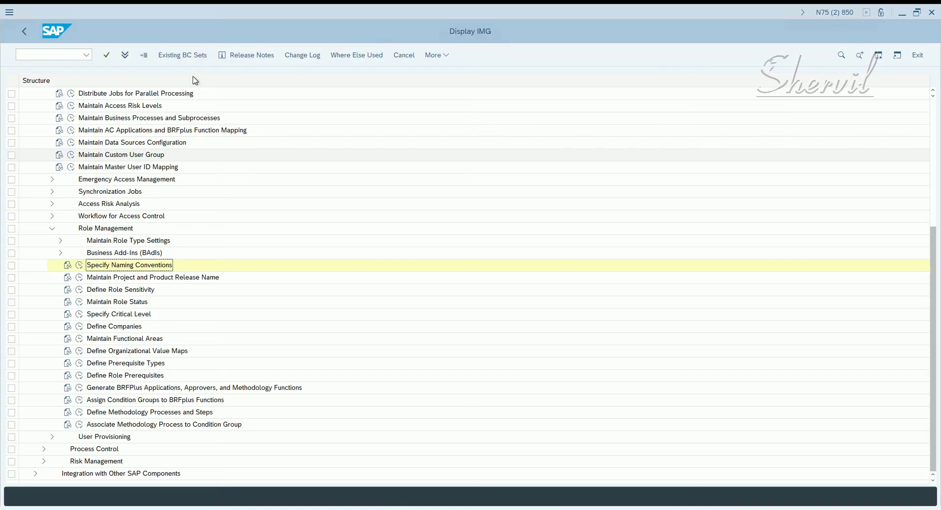
Step: Confirm P&FI_AP_0000_ACCTS_PAY_MGR shows Complete in the ERM role list, then switch to SAP GUI
mouse_move(89, 492)
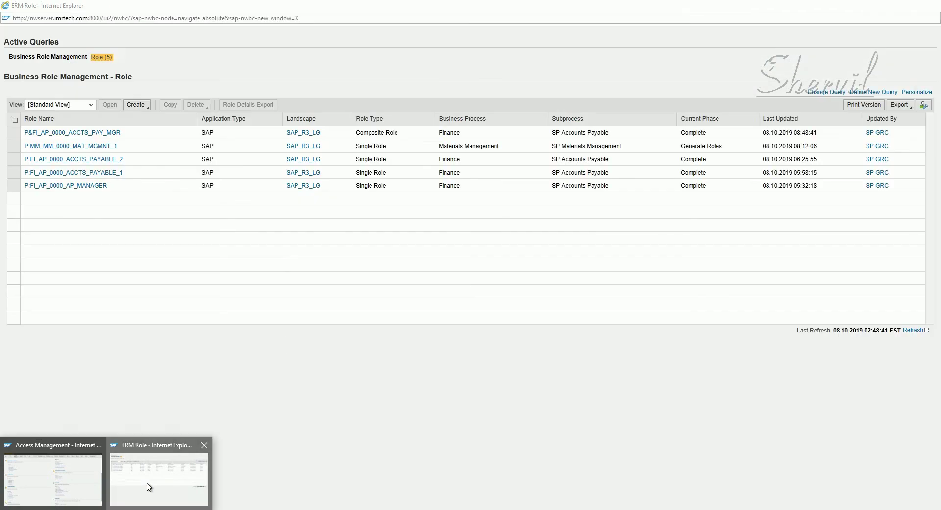
click(149, 487)
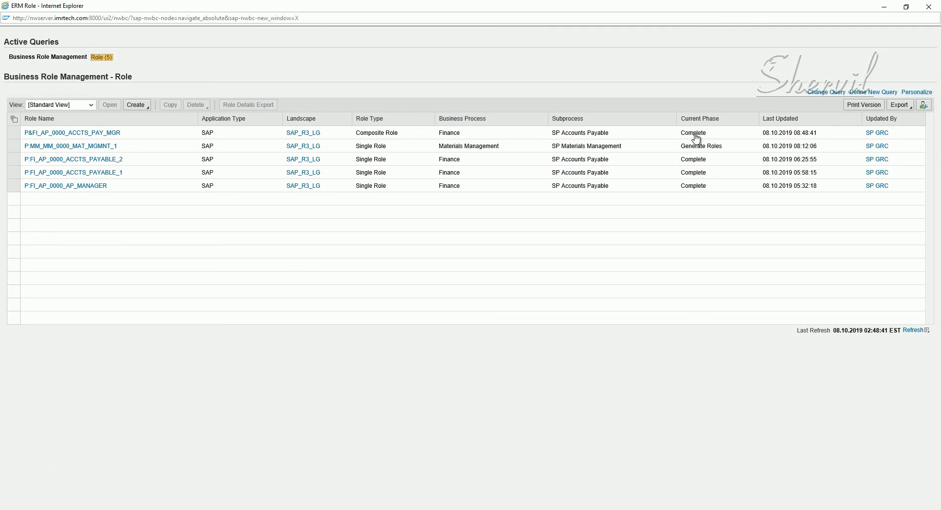
click(60, 135)
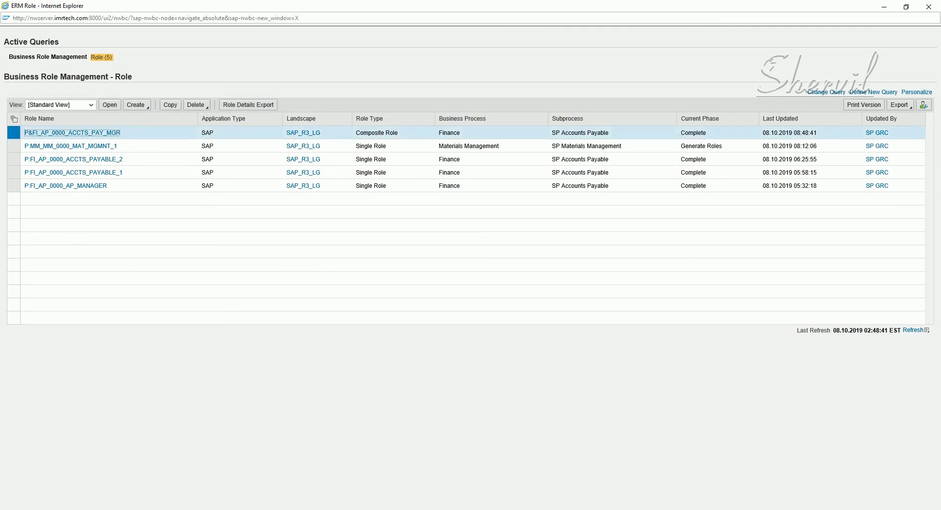
click(155, 509)
Step: In PFCG, search composite roles matching P&* and display P&FI_AP_0000_ACCTS_PAY_MGR
click(237, 464)
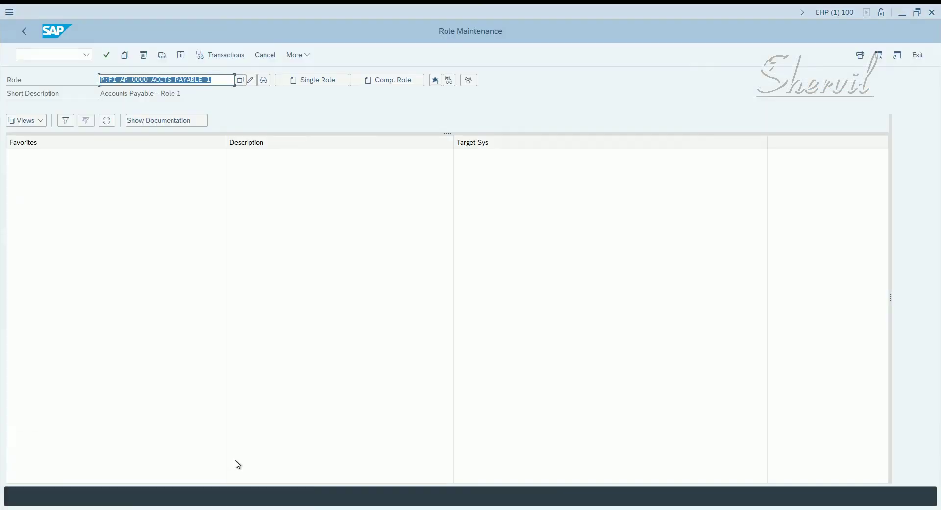
text(P&*)
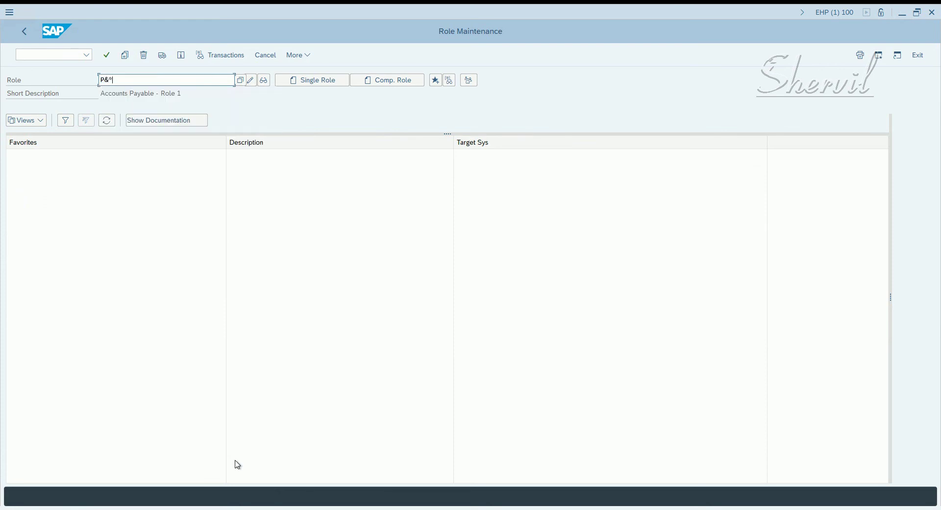
click(242, 82)
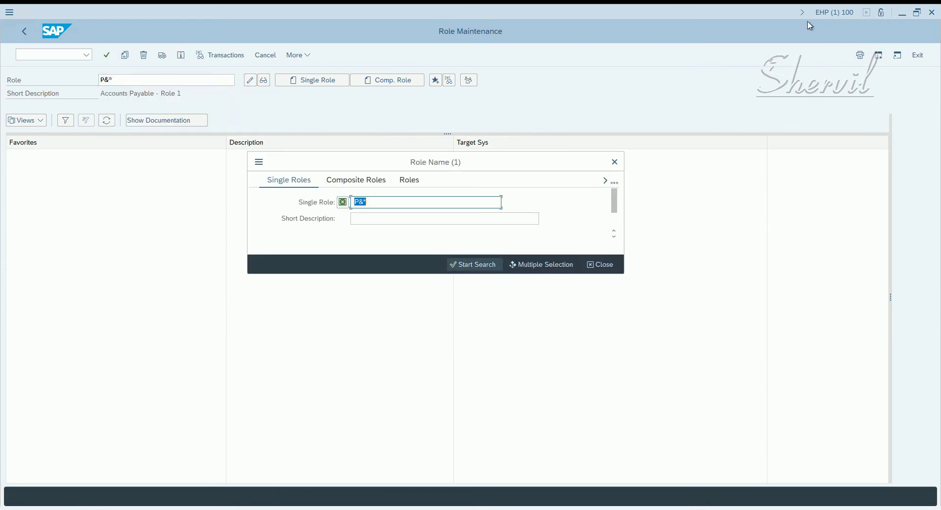
click(458, 267)
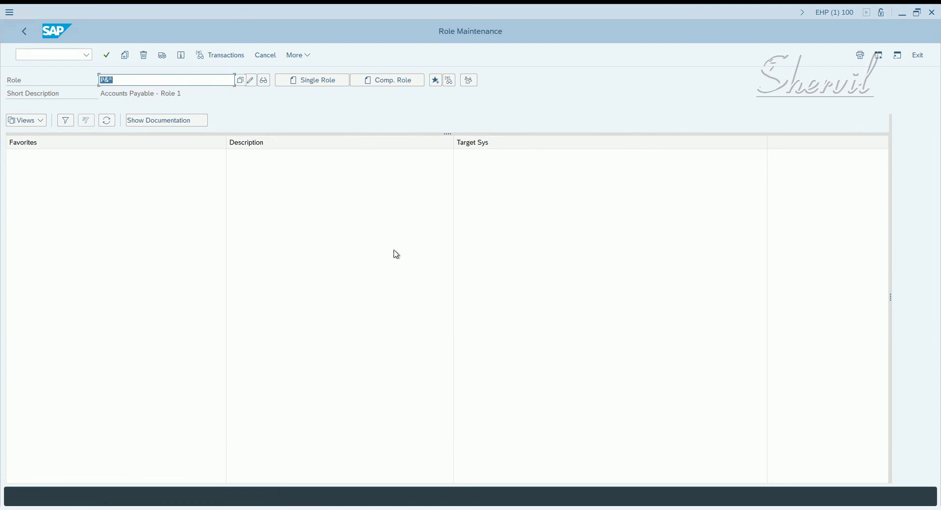
click(150, 83)
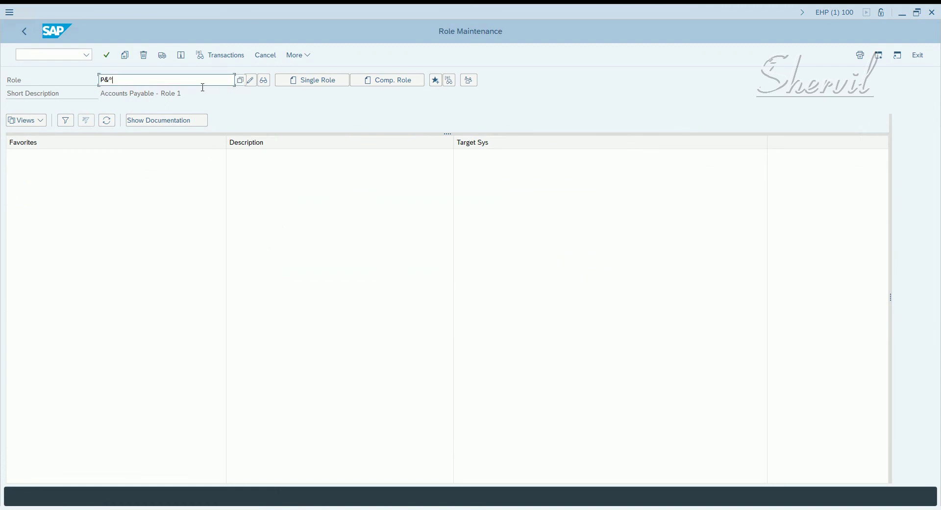
click(240, 81)
click(465, 265)
click(240, 81)
click(355, 180)
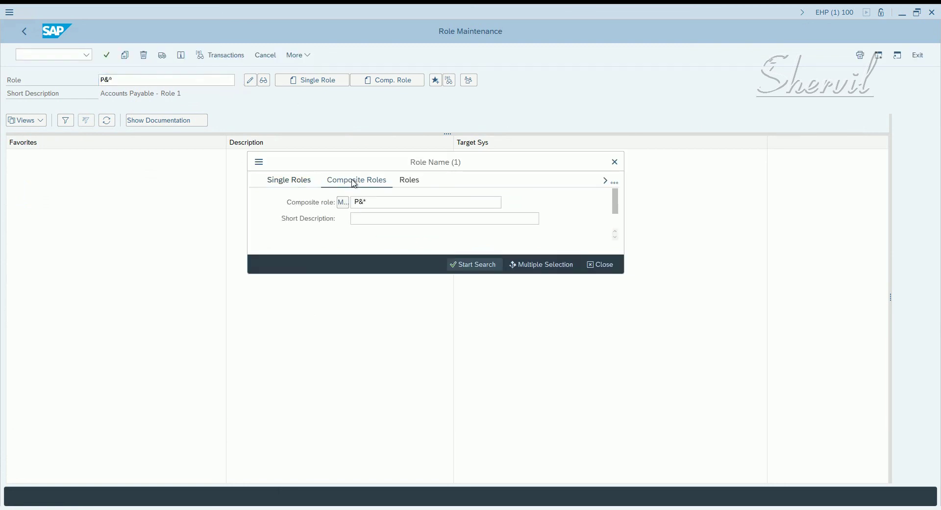
click(477, 264)
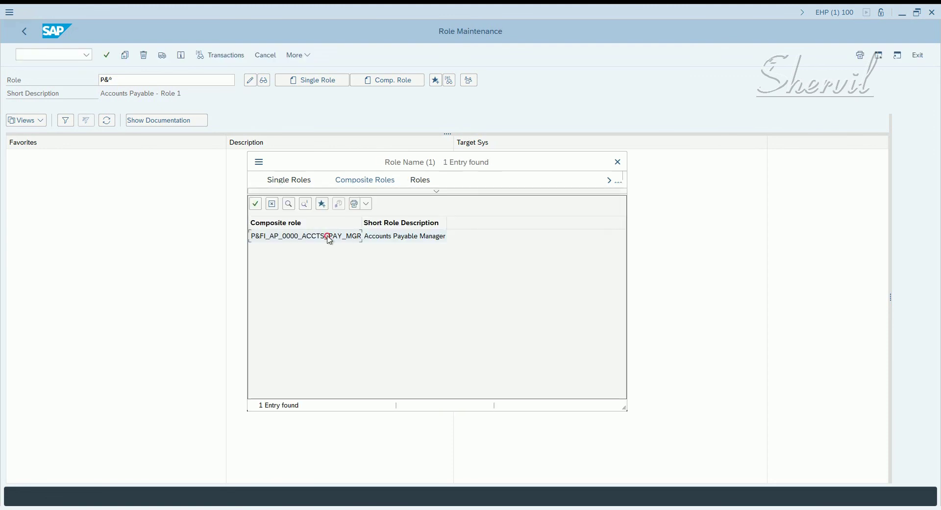
double_click(328, 237)
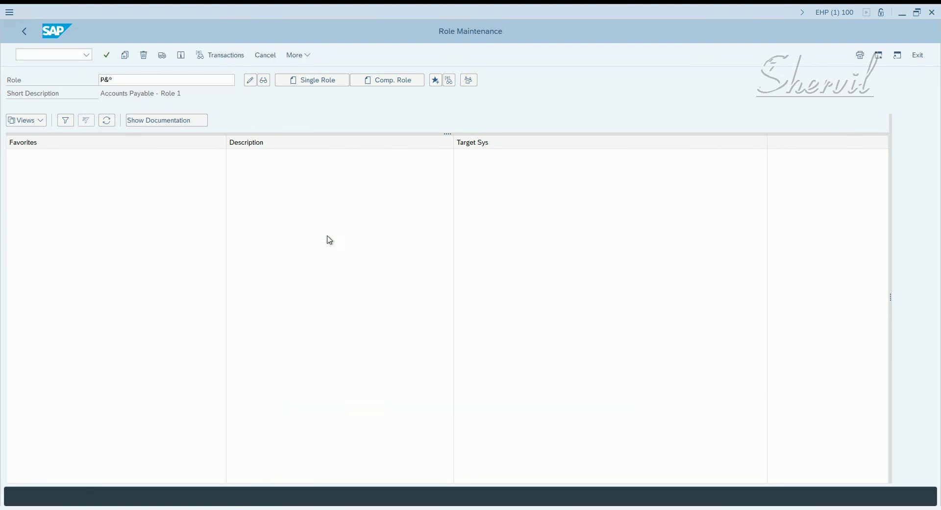
click(264, 80)
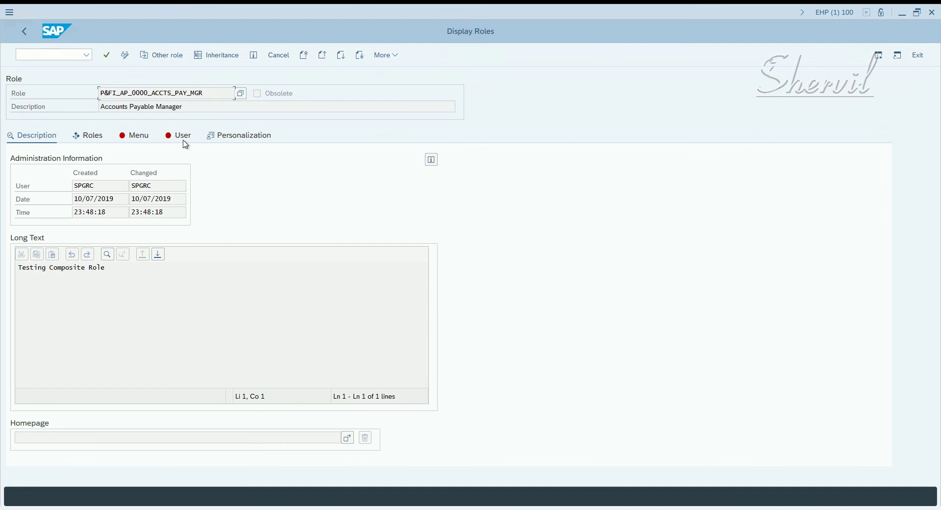
Step: Verify the Roles tab lists P:FI_AP_0000_ACCTS_PAYABLE_1 and P:FI_AP_0000_AP_MANAGER, then go back
click(98, 142)
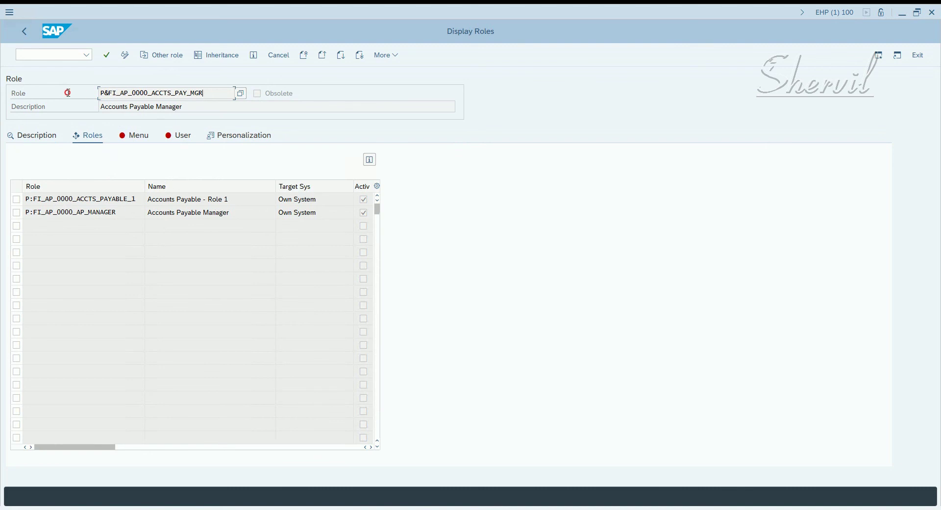
drag(208, 93, 65, 92)
click(133, 225)
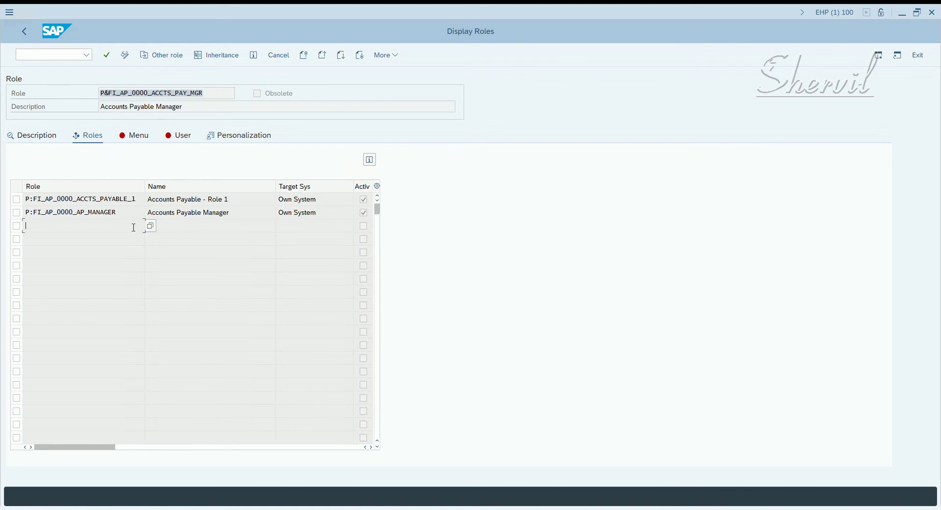
click(23, 32)
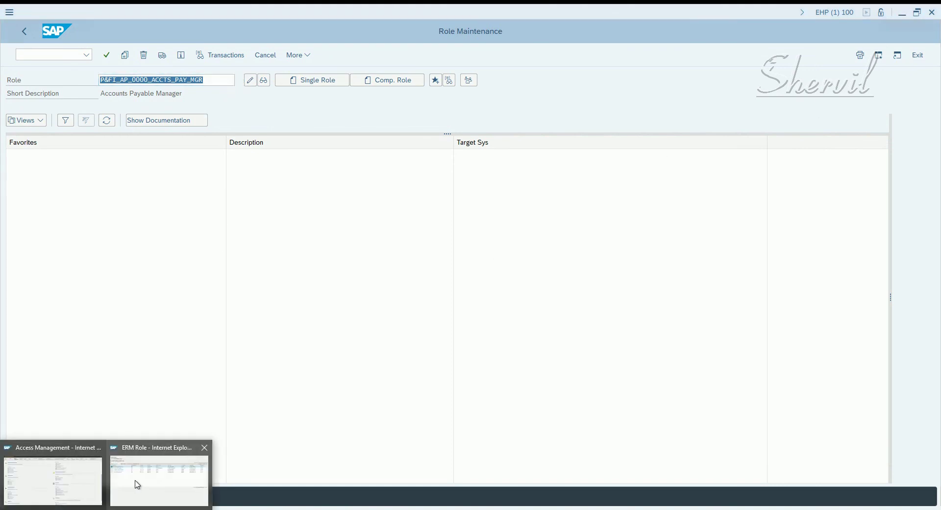
Step: Bring the ERM Role window back, showing the composite role at Complete
click(137, 483)
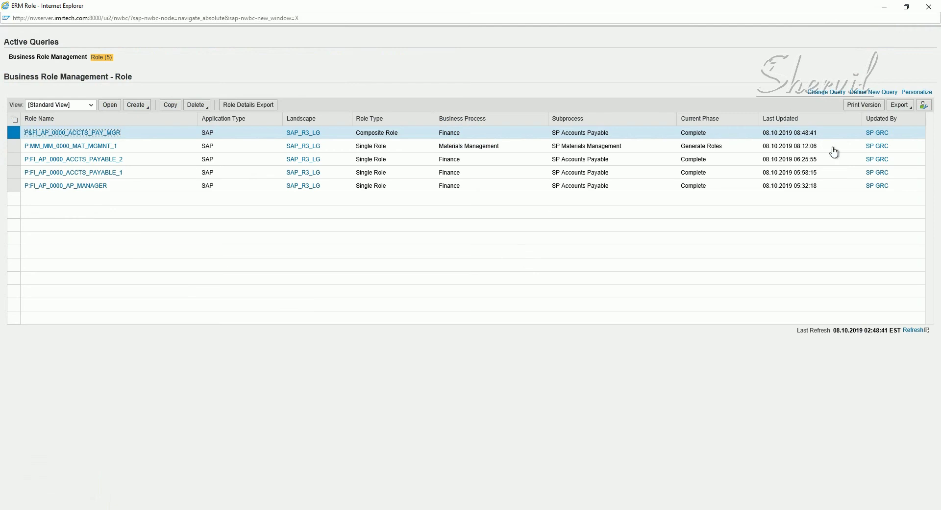